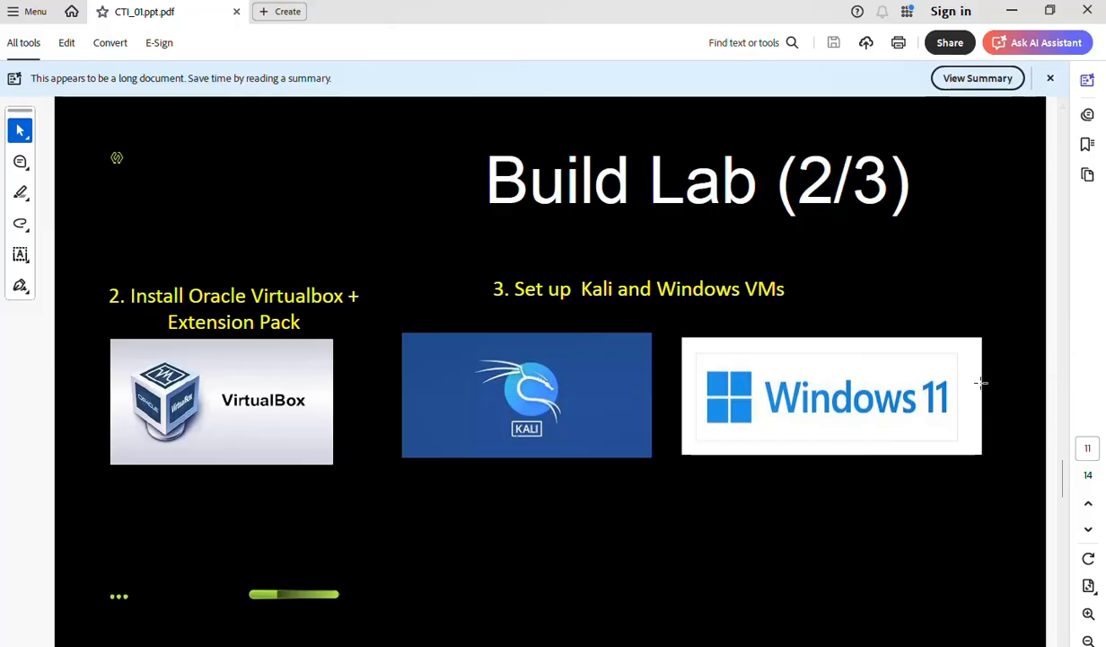
# Step: Advance CTI_01.ppt.pdf to the Build Lab (3/3) slide and switch to Oracle VirtualBox Manager
pyautogui.press('Right')
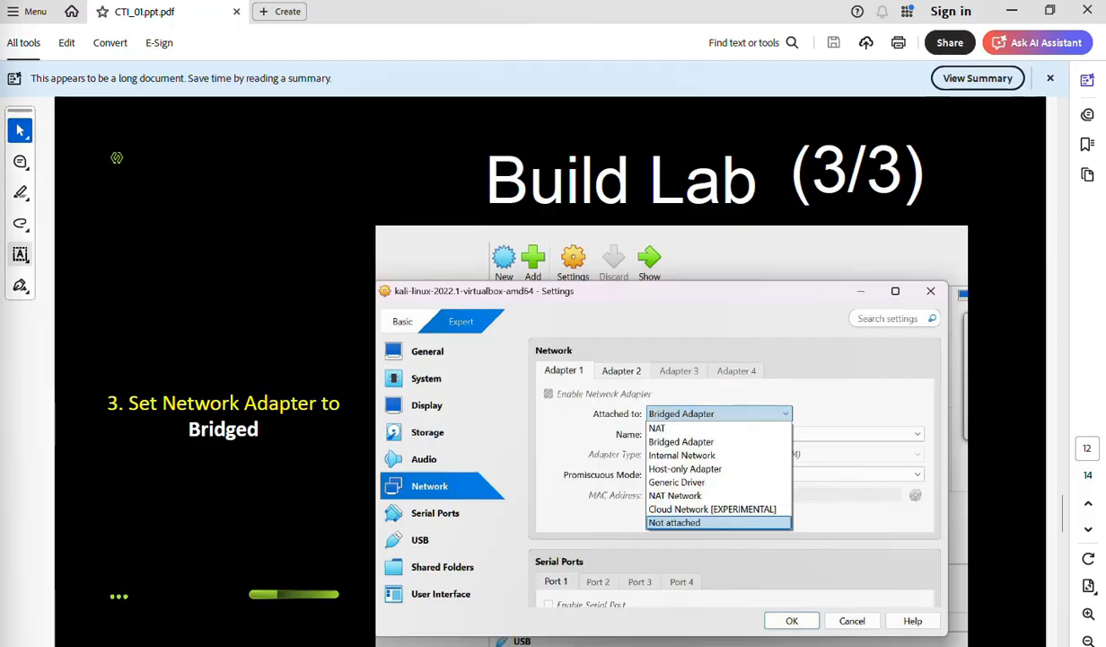
pyautogui.moveTo(0, 205); pyautogui.dragTo(700, 121)
pyautogui.click(963, 112)
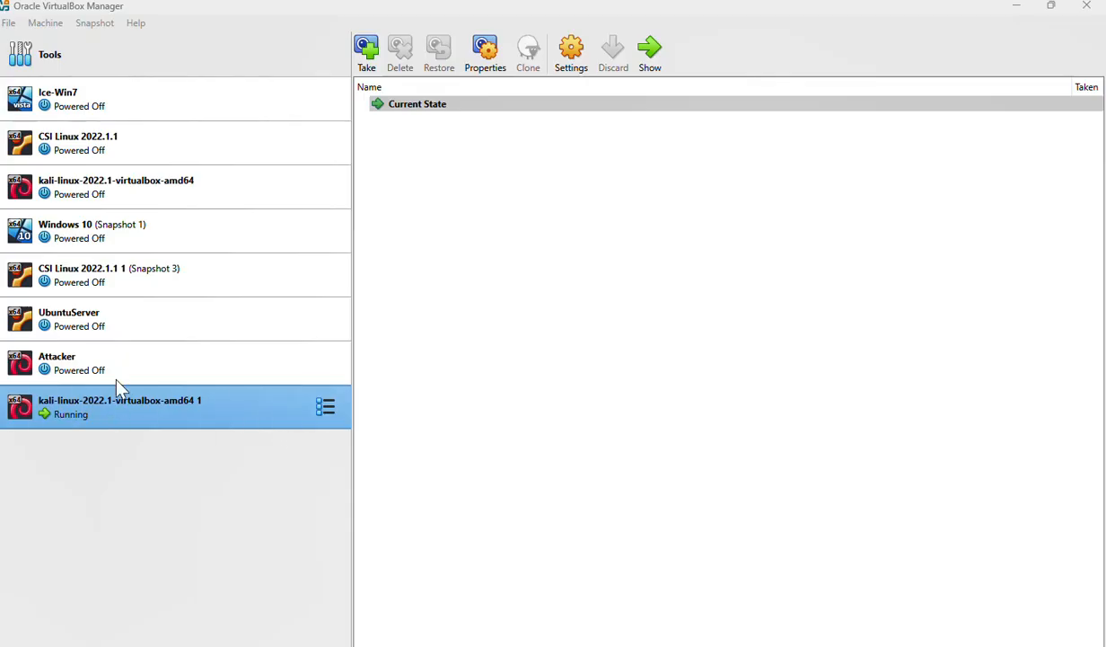
# Step: Look through the listed virtual machines and the available actions for kali-linux-2022.1-virtualbox-amd64 1, leaving that machine selected
pyautogui.click(106, 117)
pyautogui.click(117, 184)
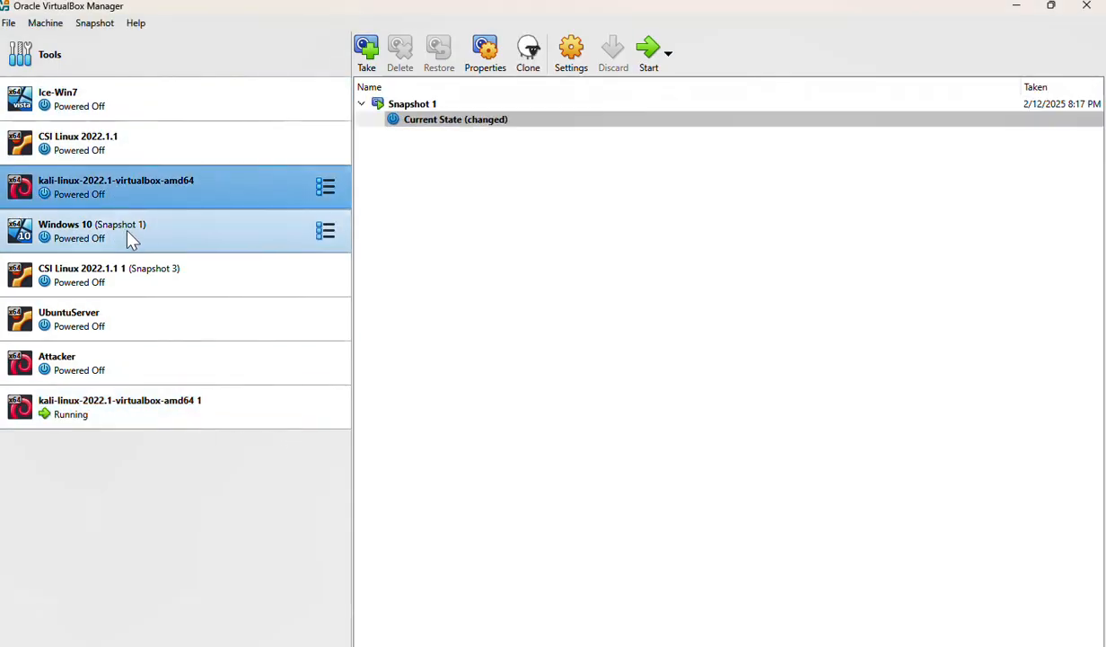
pyautogui.click(130, 273)
pyautogui.click(135, 323)
pyautogui.click(139, 414)
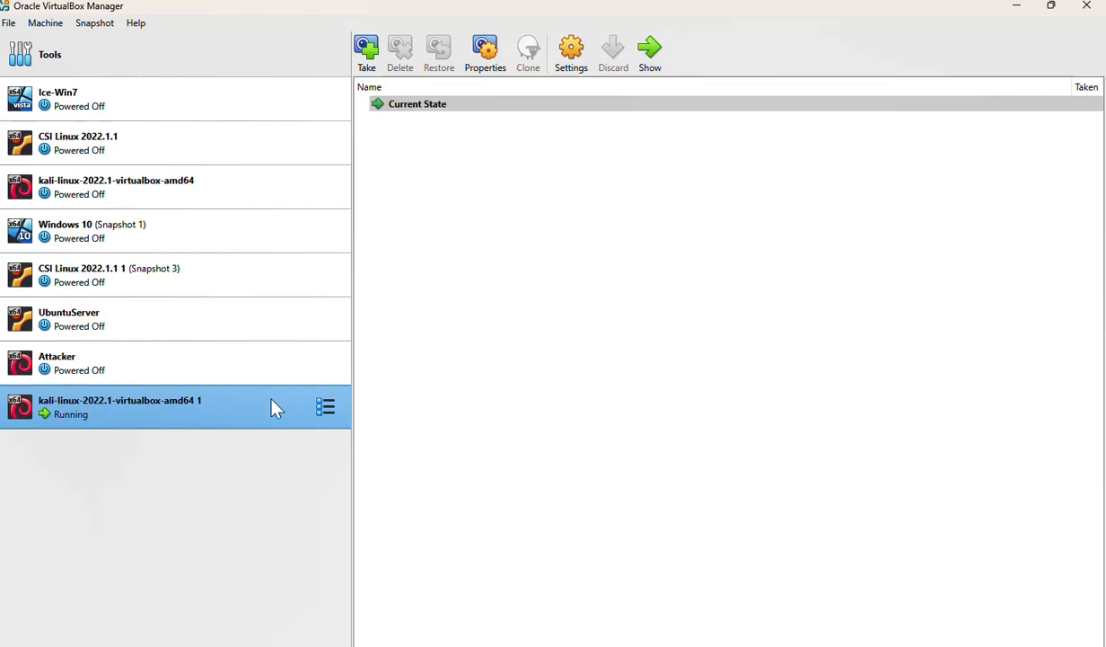
pyautogui.rightClick(182, 410)
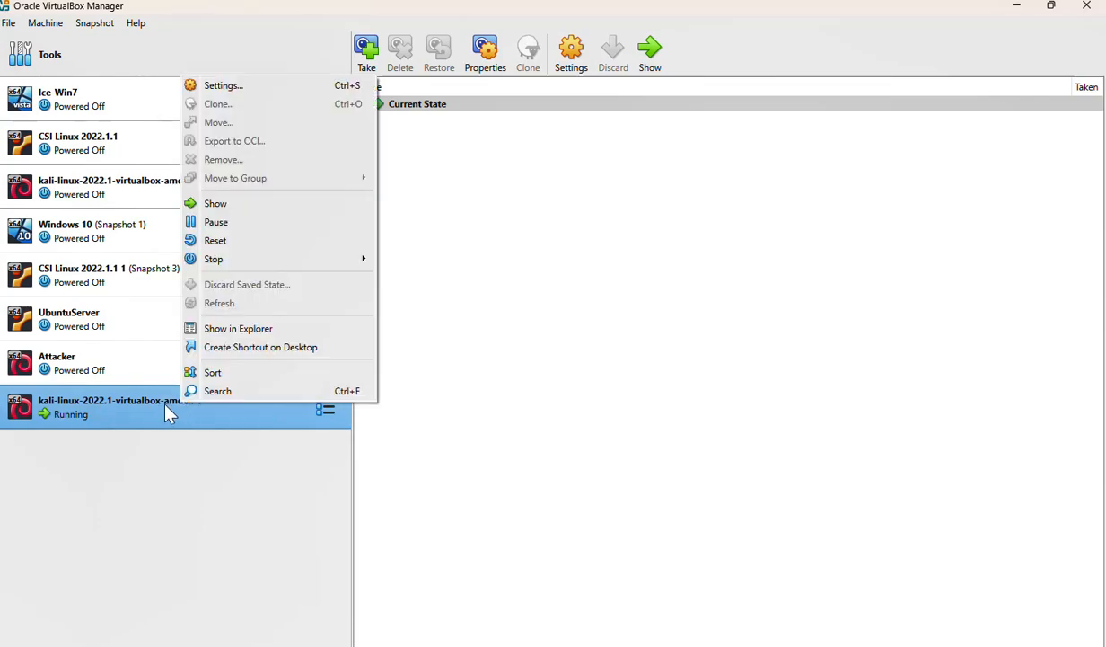
pyautogui.click(161, 415)
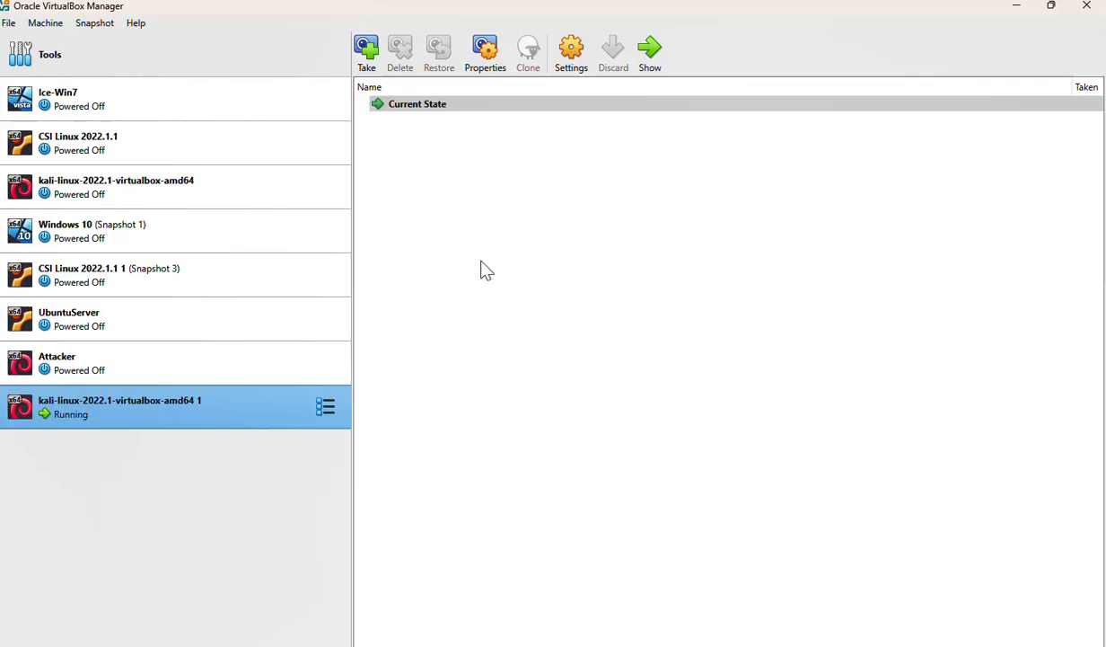
# Step: Set network Adapter 1 of the running Kali virtual machine to Bridged Adapter and save the settings
pyautogui.click(572, 55)
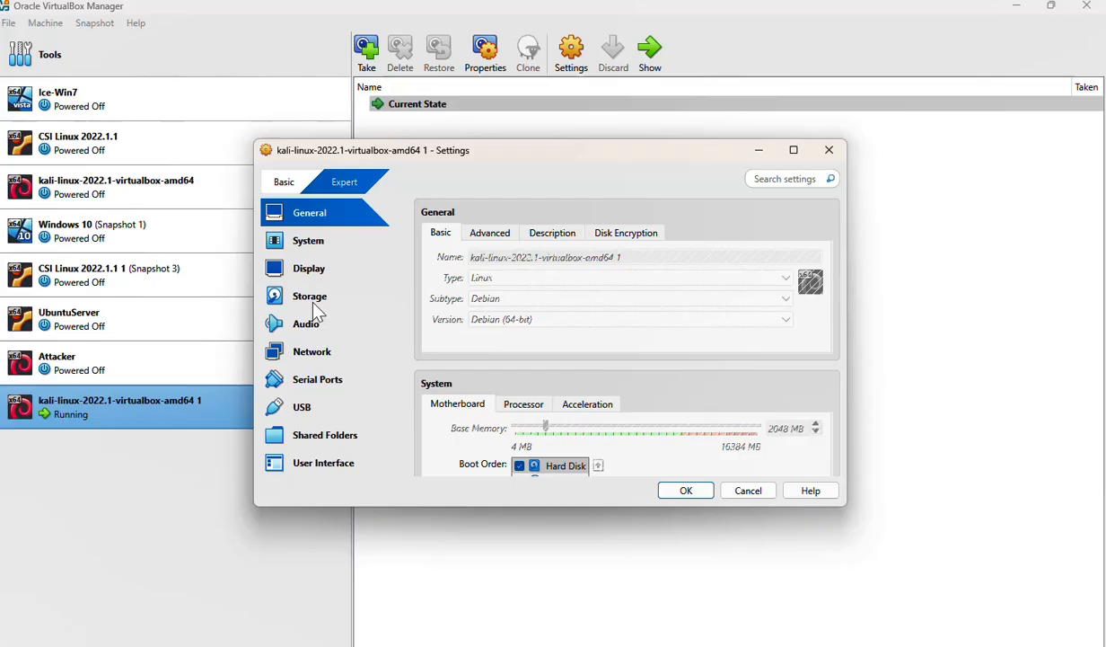
pyautogui.click(315, 358)
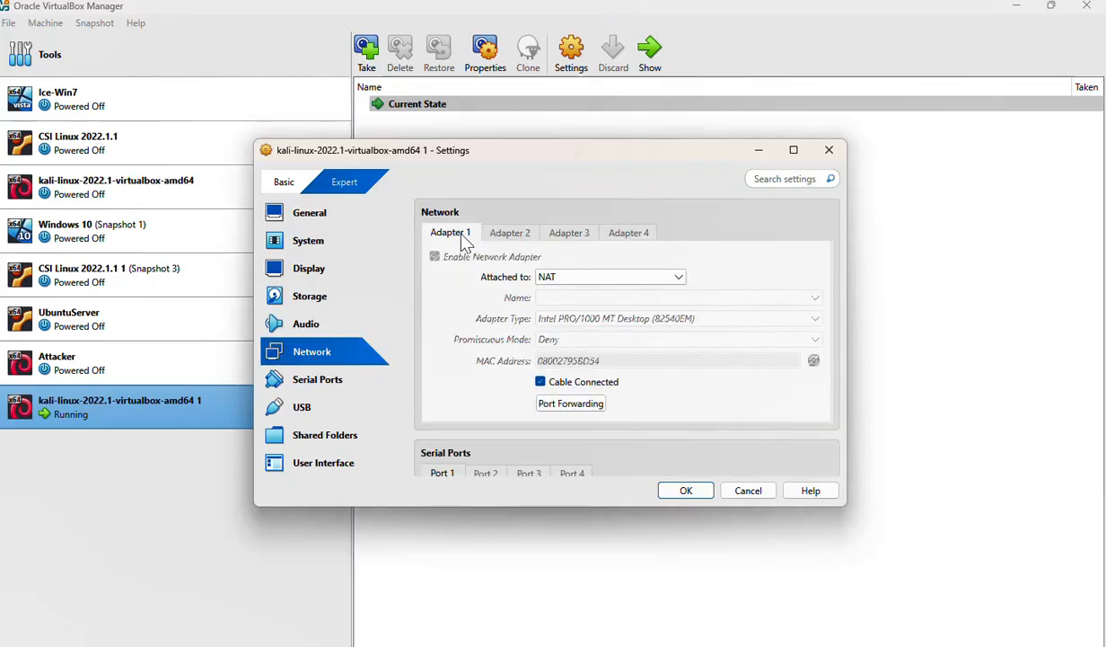
pyautogui.click(559, 279)
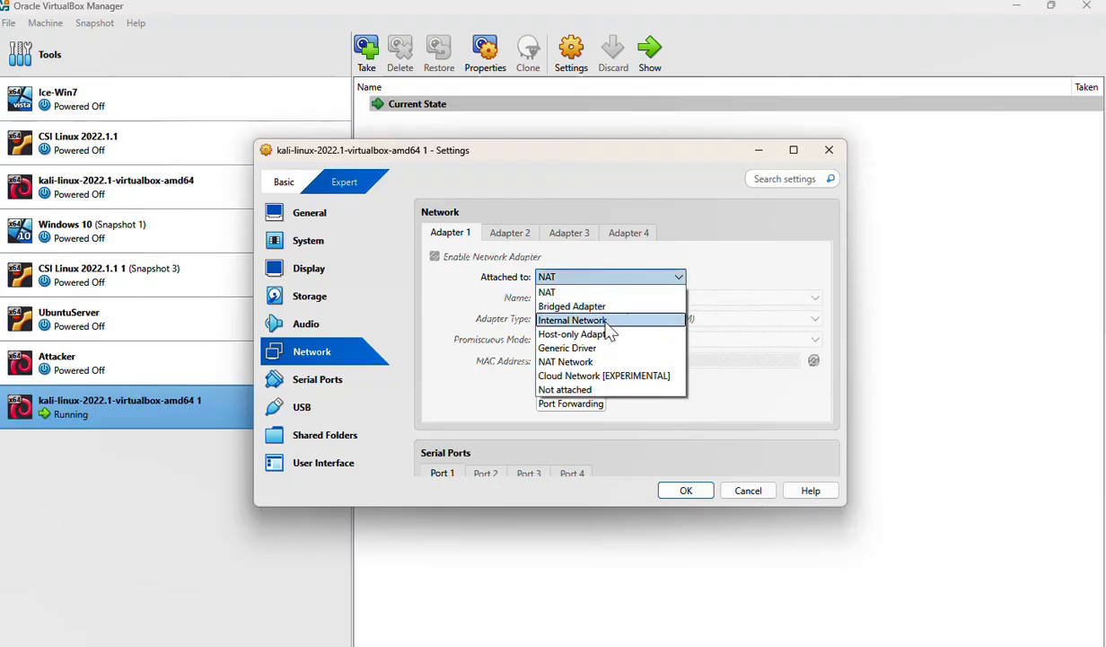
pyautogui.click(596, 310)
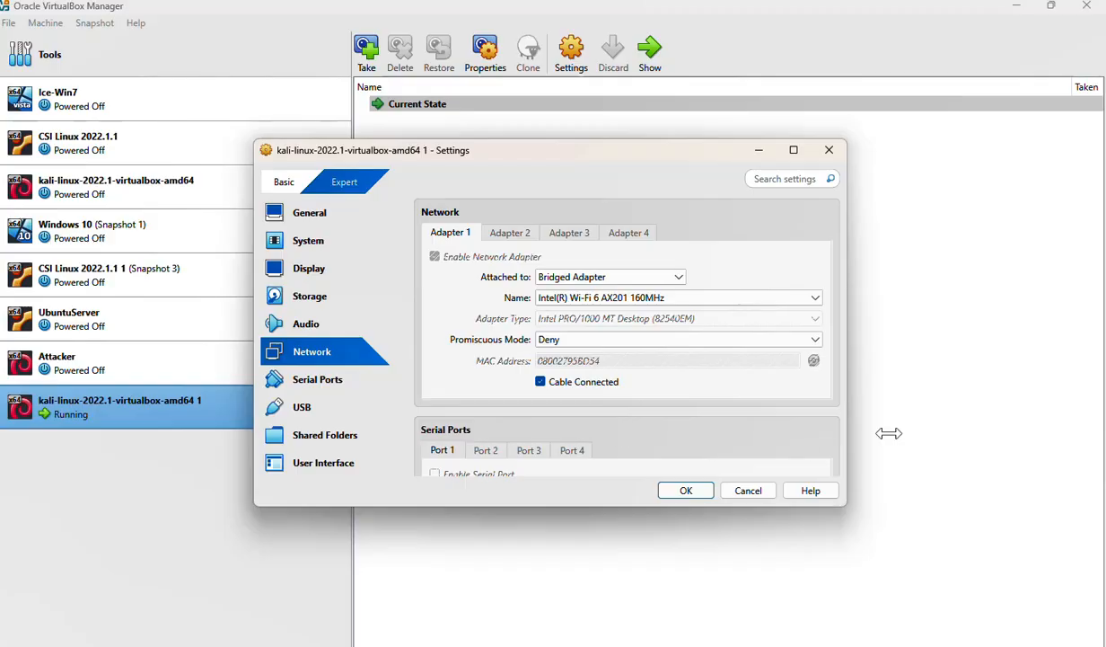
pyautogui.click(676, 278)
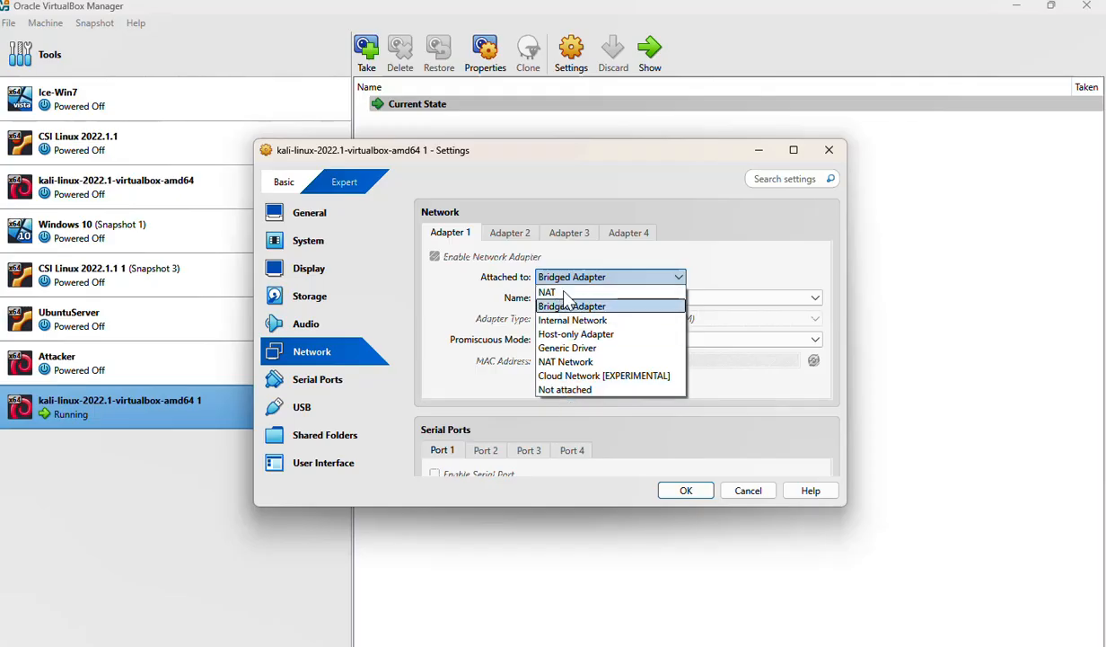
pyautogui.click(483, 343)
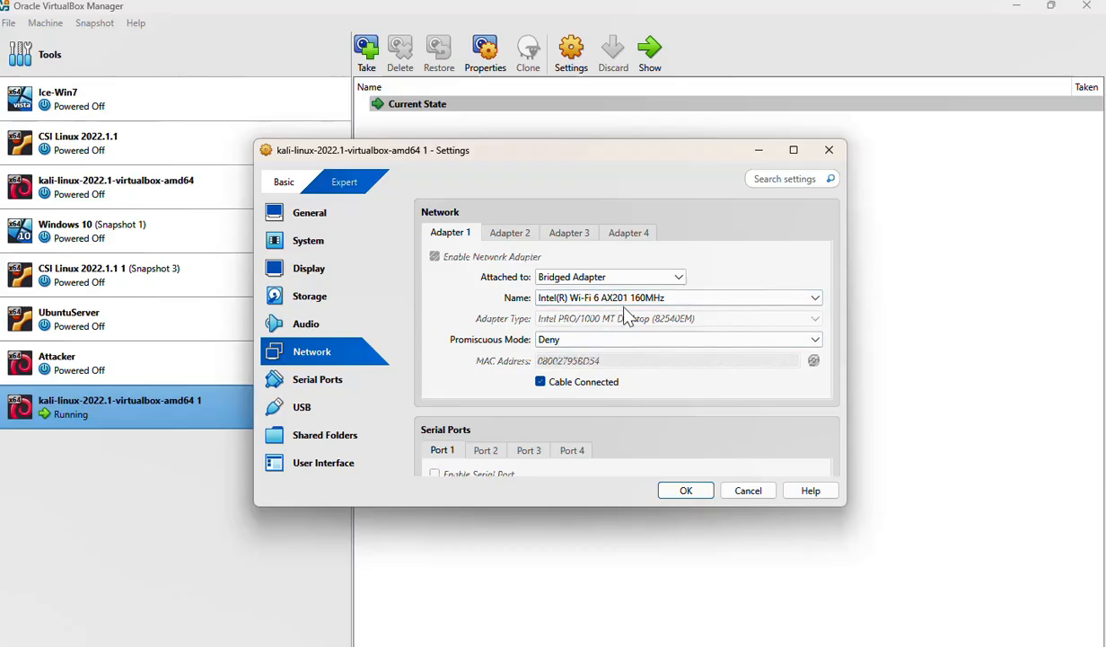
pyautogui.click(681, 494)
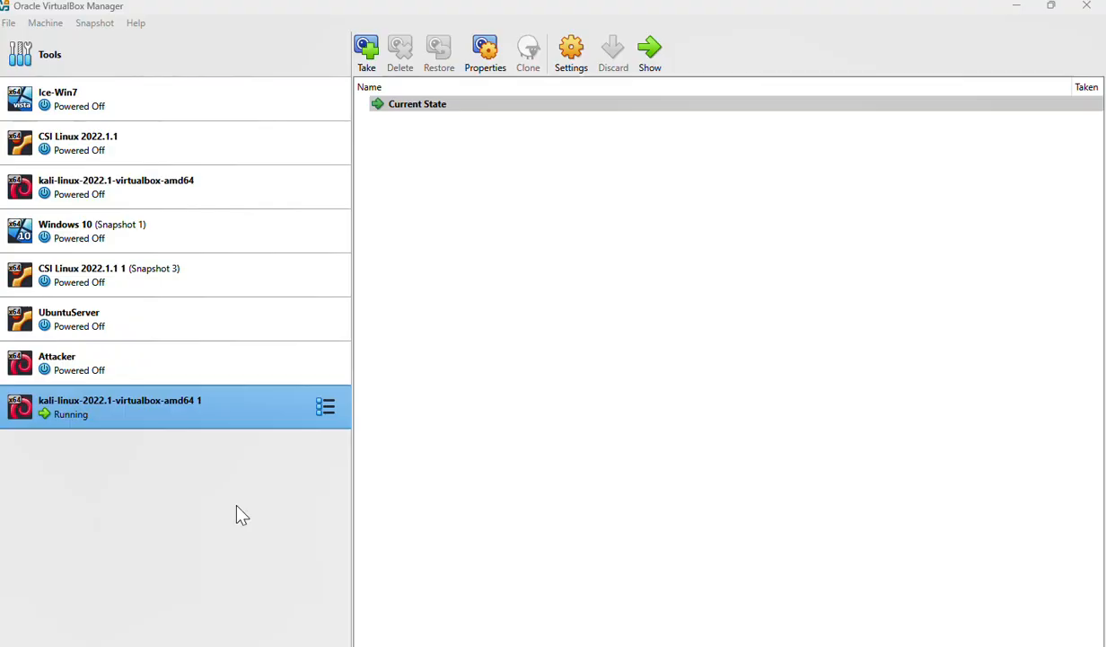
# Step: Review Adapter 1's attachment options in the running Kali machine's network settings and accept Bridged Adapter again
pyautogui.click(573, 62)
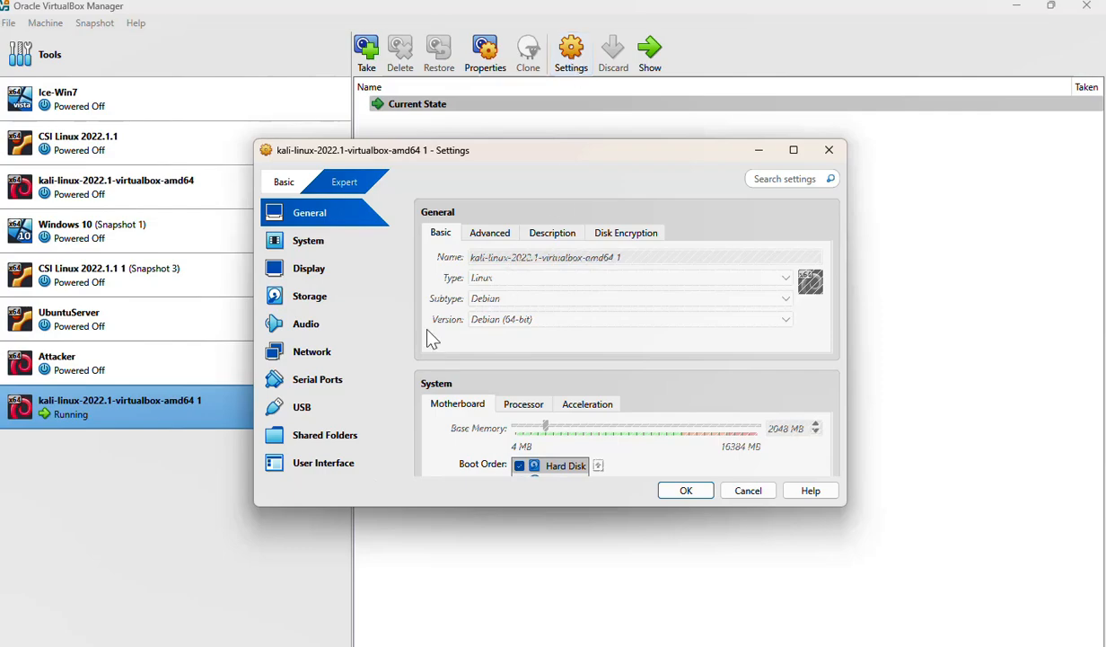
pyautogui.click(320, 354)
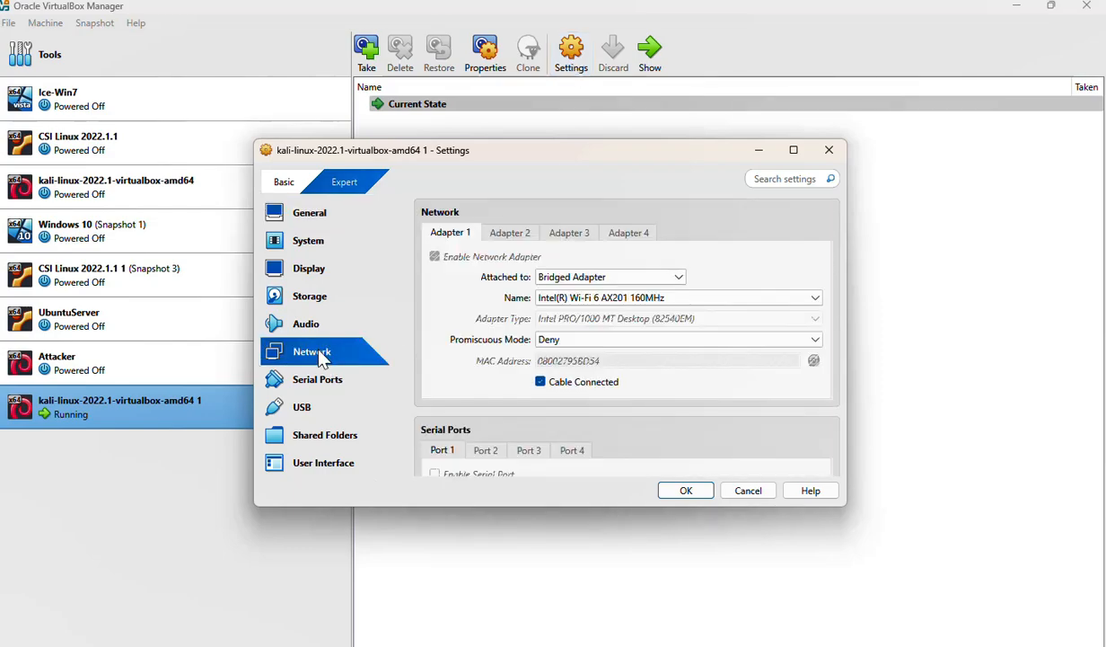
pyautogui.click(548, 277)
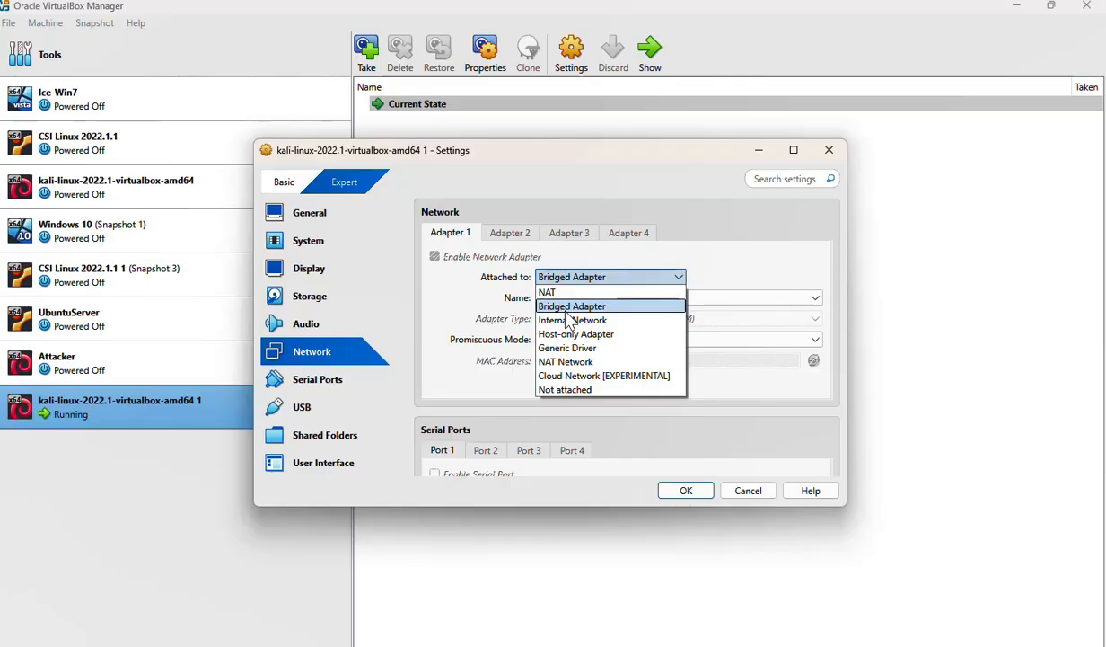
pyautogui.click(566, 310)
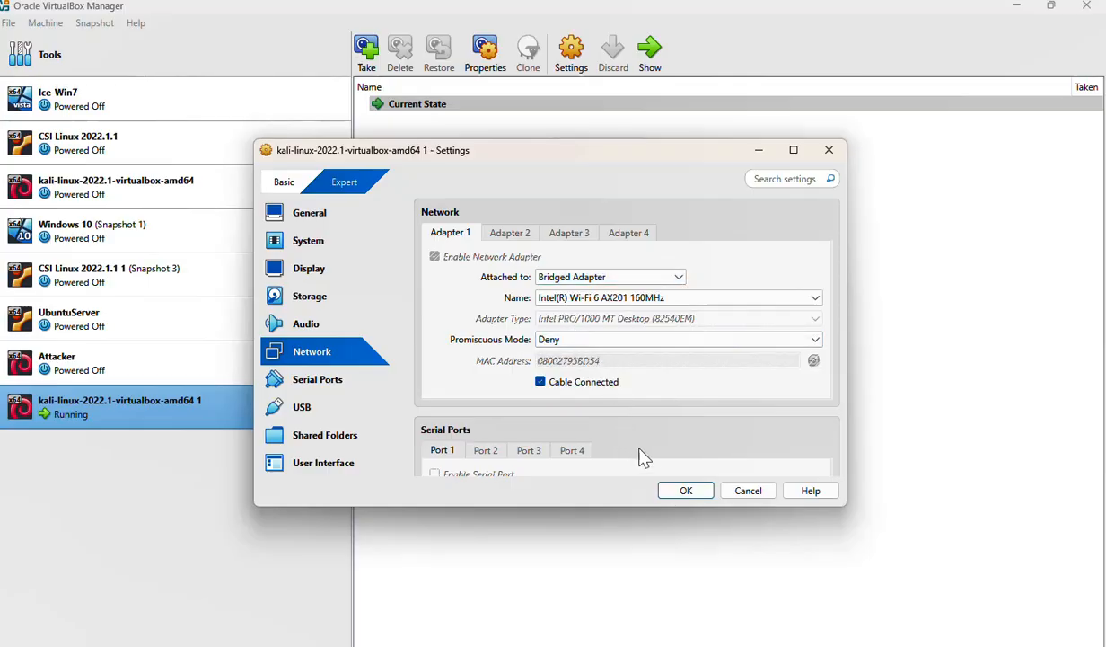
pyautogui.click(686, 496)
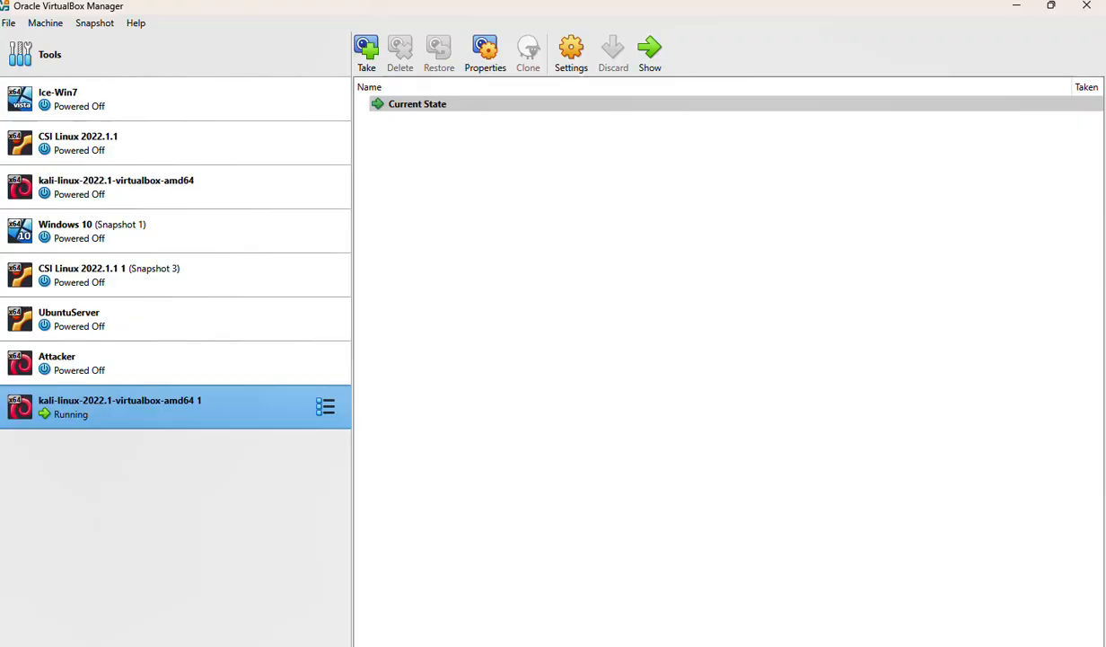
# Step: Switch to CTI_01.ppt.pdf in Adobe Acrobat, show the Prepare the Lab slide and select its sudo apt update and sudo apt upgrade -y commands in turn
pyautogui.hotkey('alt', 'Tab')
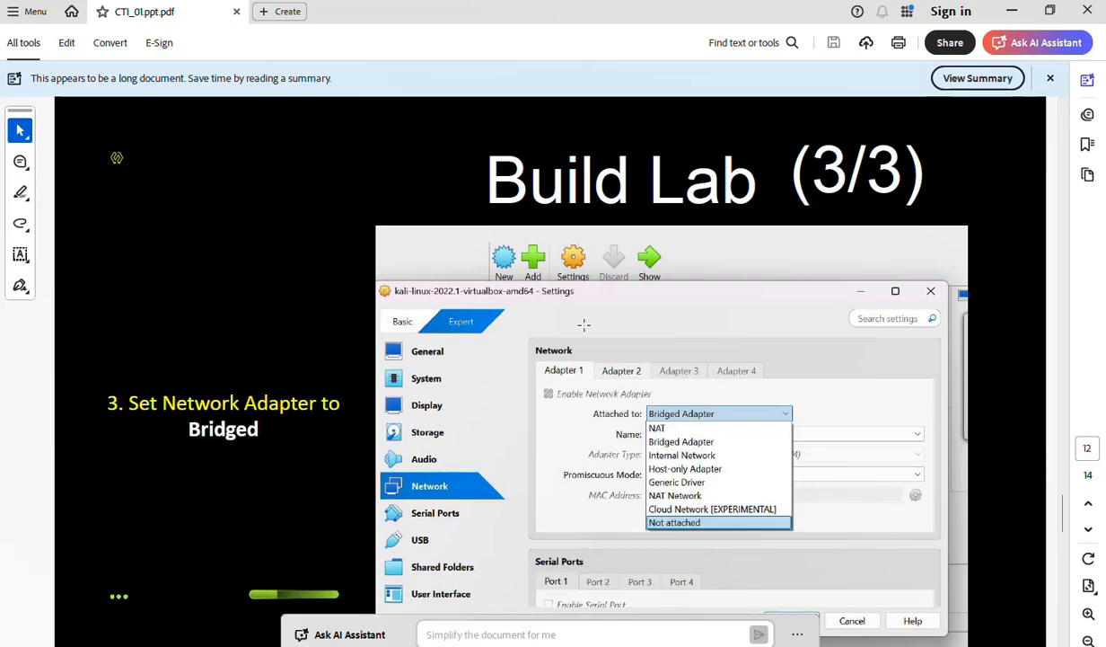
pyautogui.press('Right')
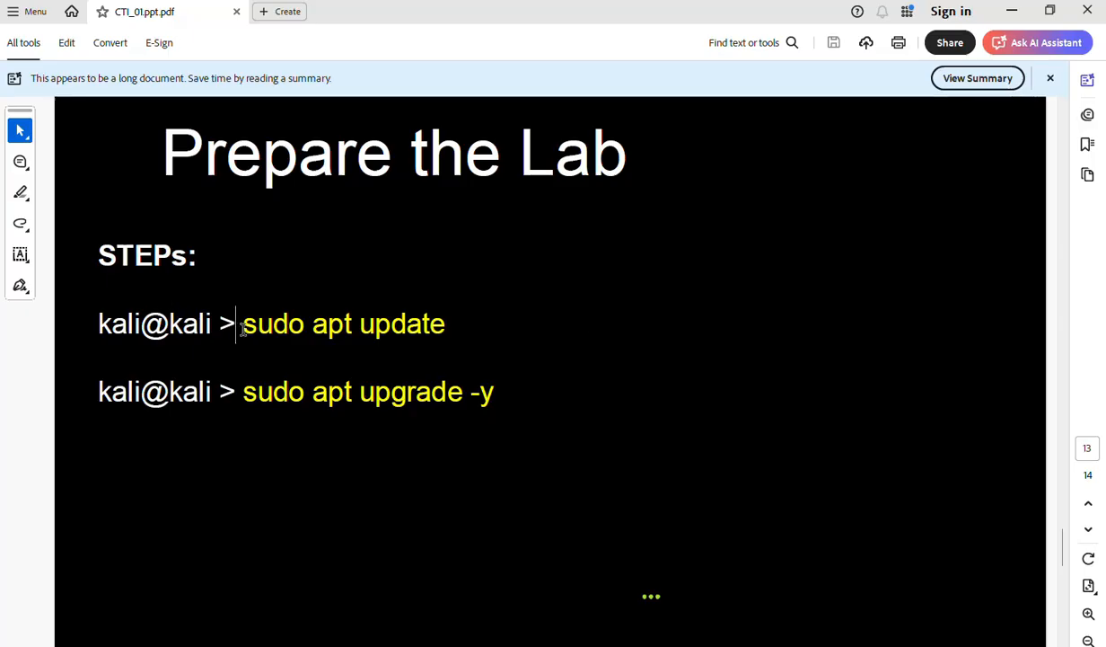
pyautogui.moveTo(237, 329); pyautogui.dragTo(441, 337)
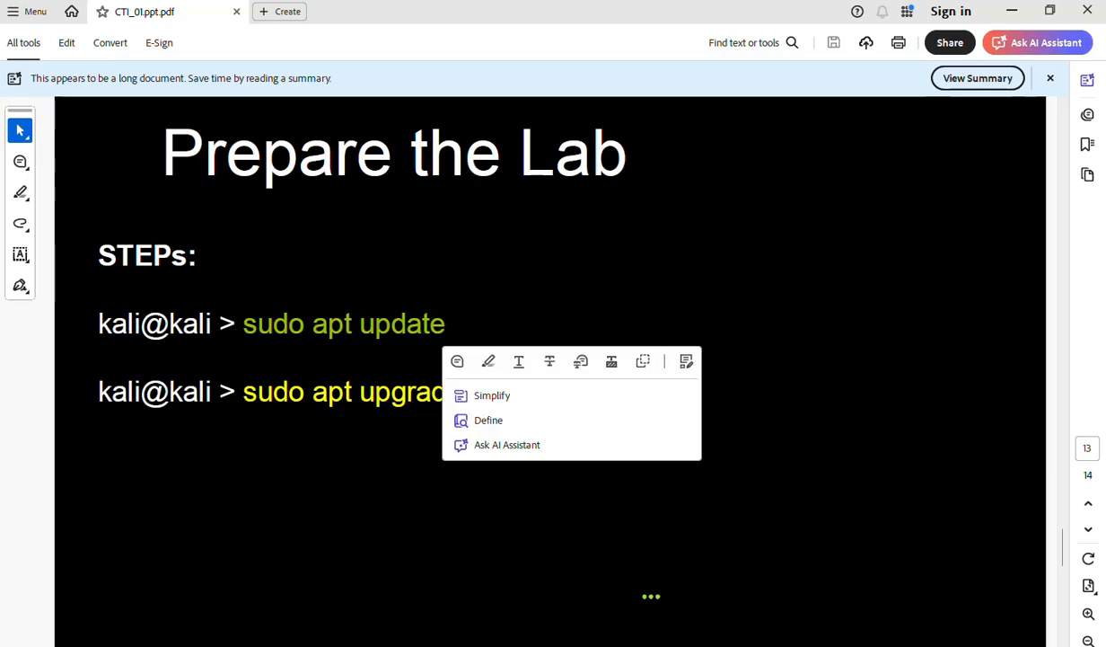
pyautogui.click(369, 403)
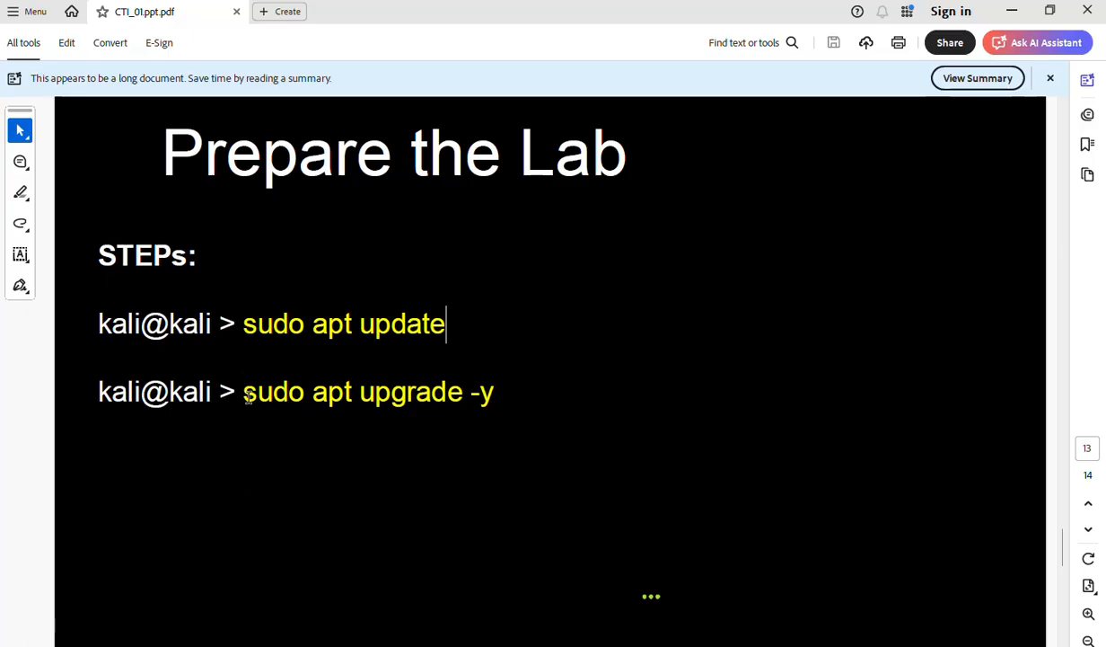
pyautogui.moveTo(247, 398); pyautogui.dragTo(508, 397)
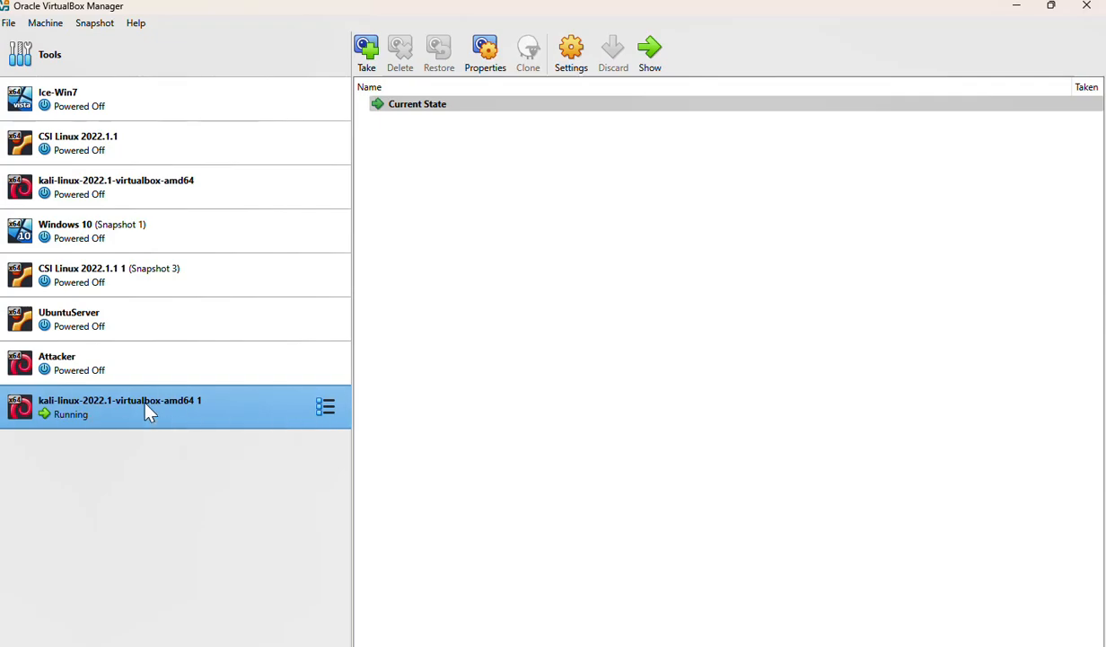
# Step: Switch to VirtualBox Manager, inspect Adapter 1's attachment list for the running Kali machine once more, and close the settings without saving
pyautogui.click(572, 52)
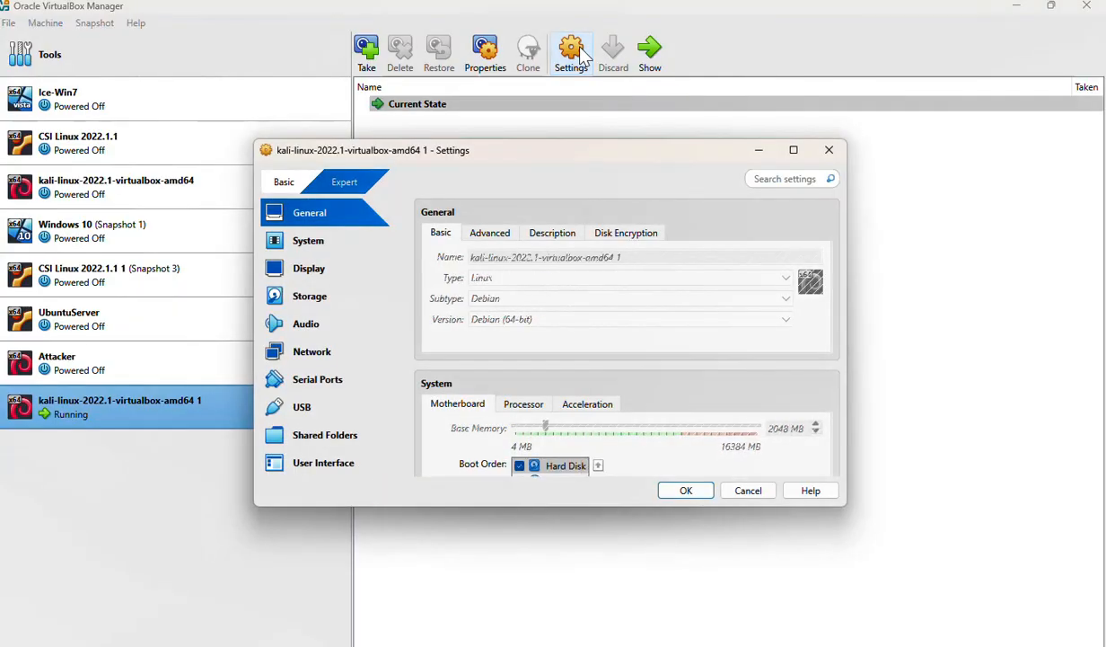
pyautogui.click(307, 353)
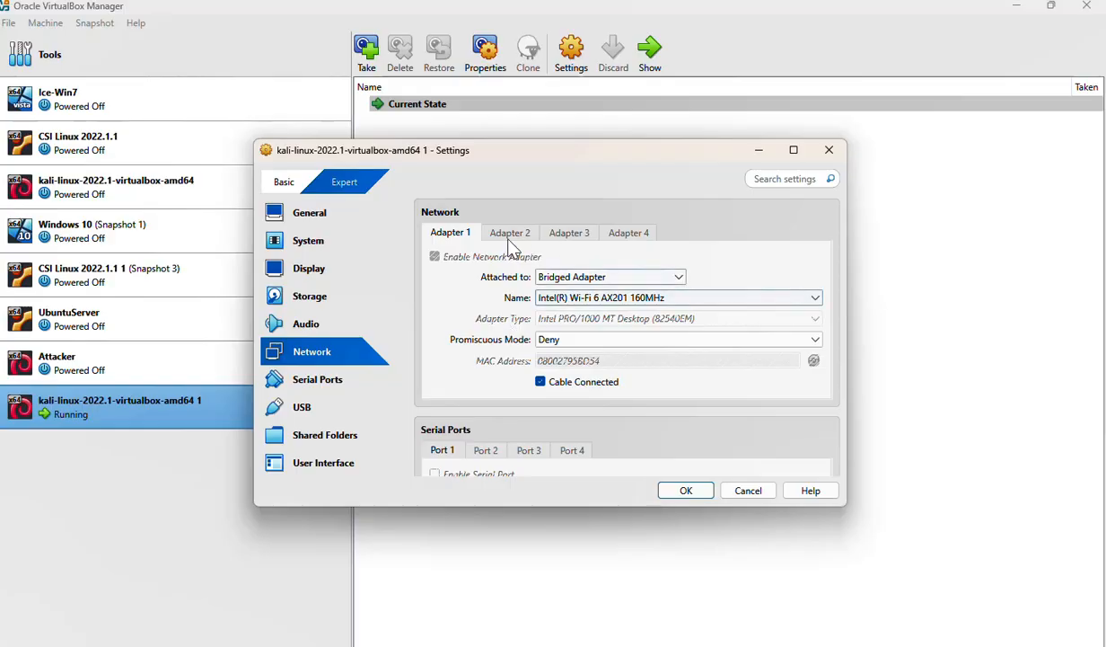
pyautogui.click(559, 278)
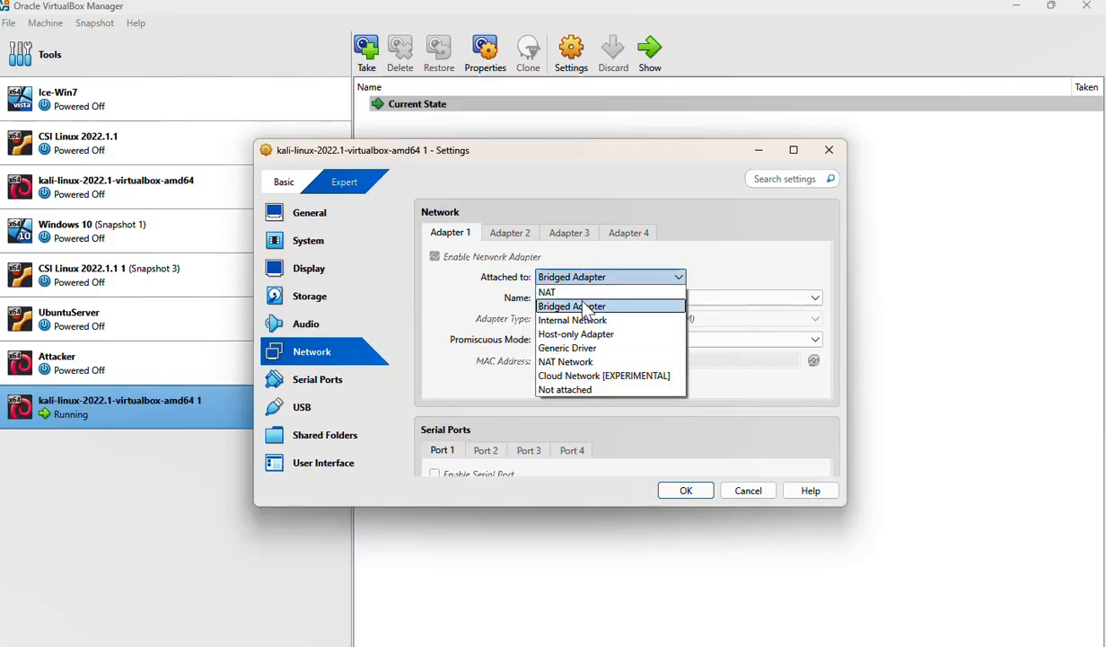
pyautogui.click(582, 309)
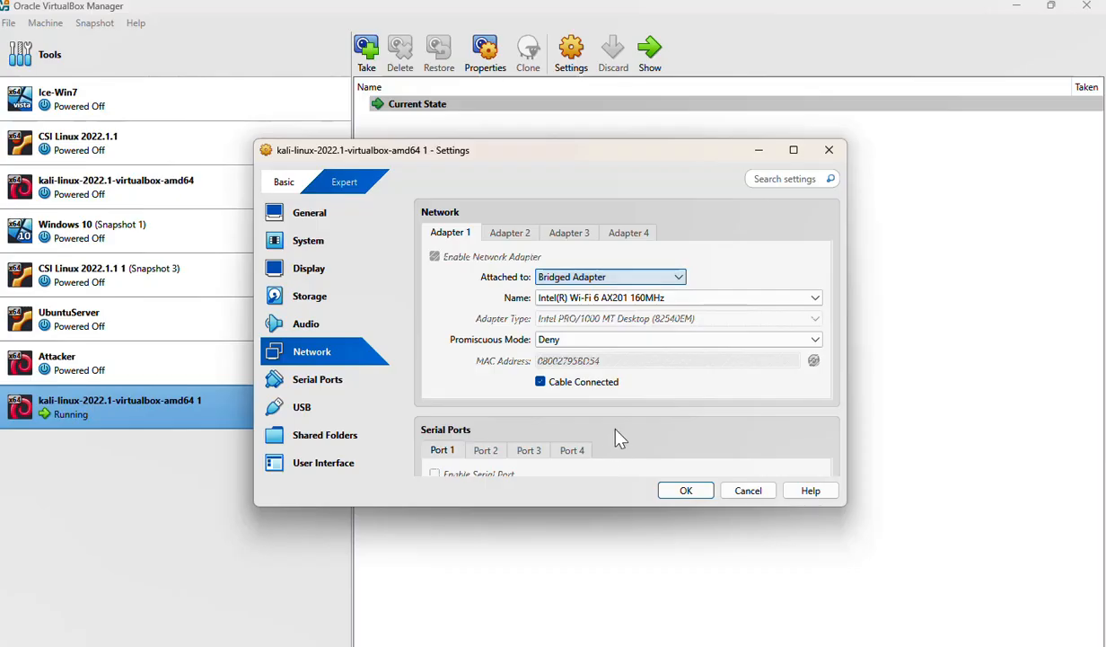
pyautogui.click(751, 490)
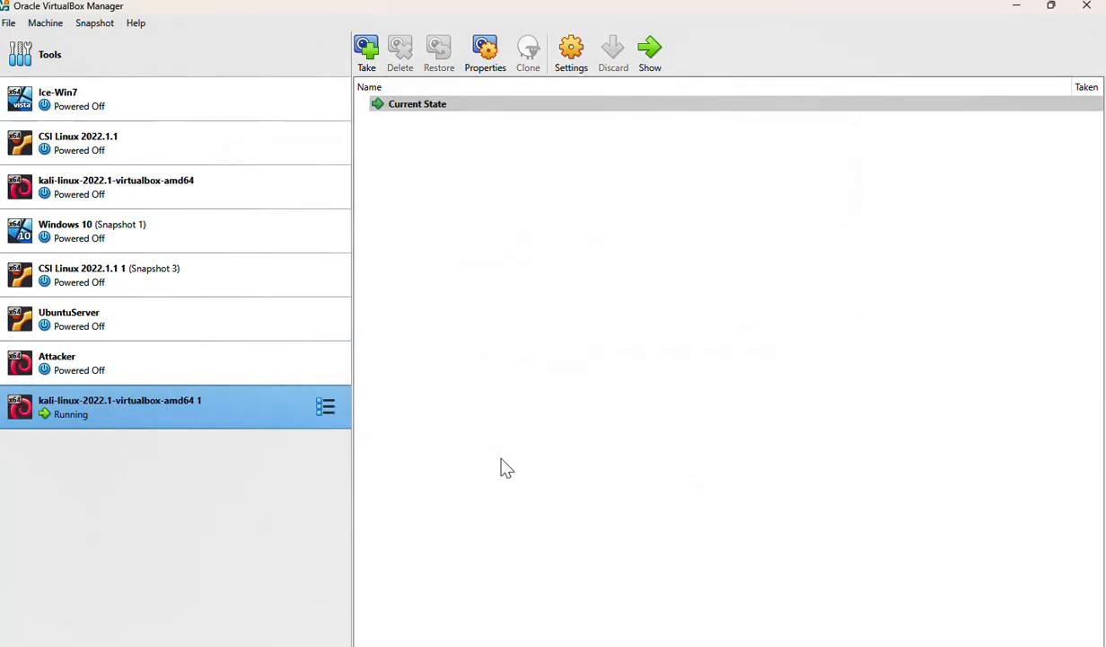
# Step: Switch to the running Kali machine and launch the Root Terminal Emulator, authenticating with the account password
pyautogui.click(1017, 7)
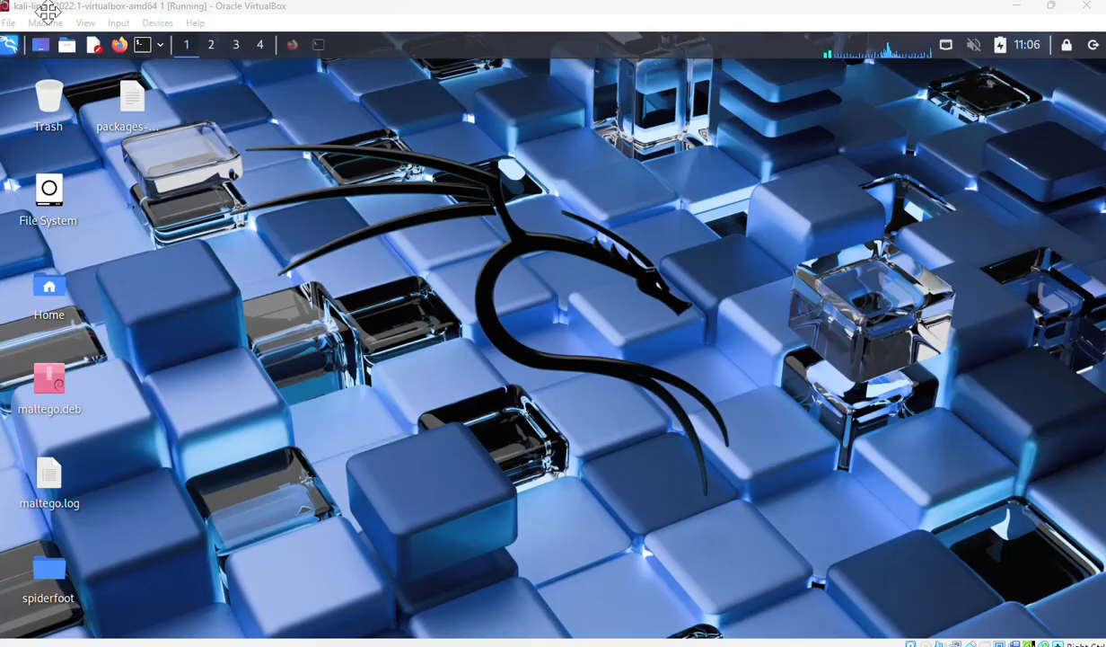
pyautogui.click(162, 46)
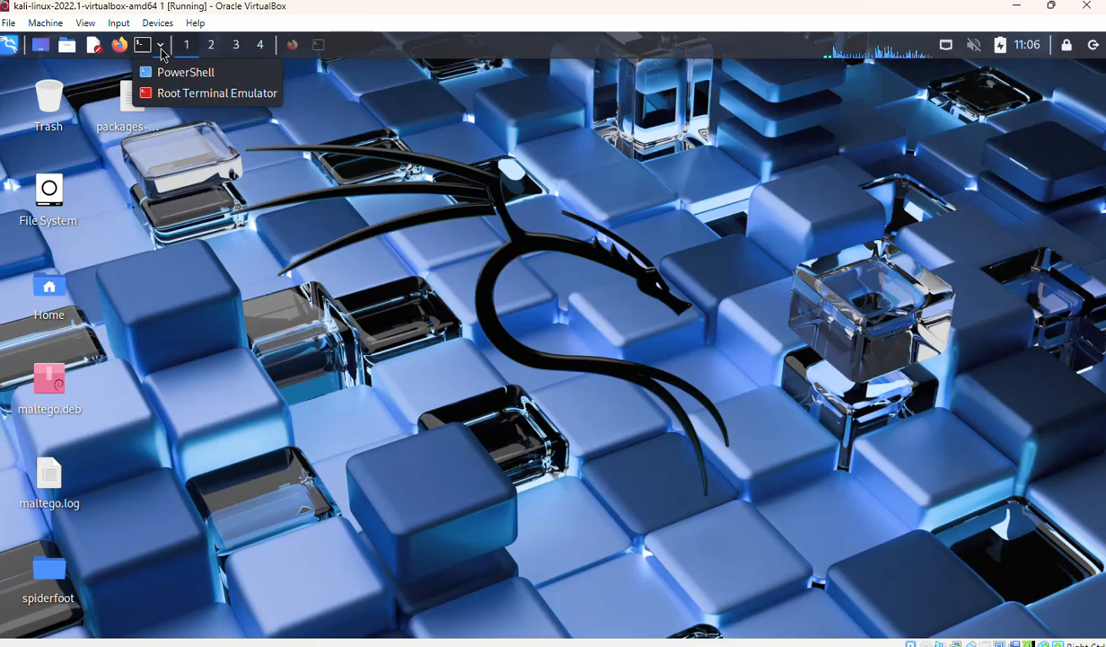
pyautogui.click(175, 94)
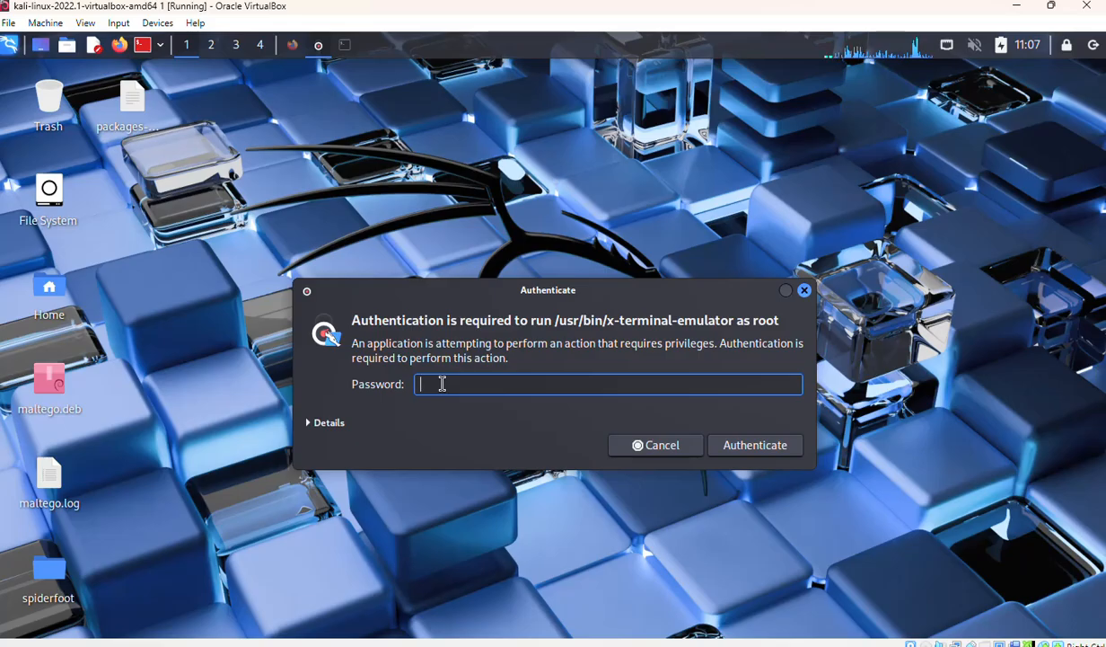
pyautogui.write('kali')
pyautogui.press('Return')
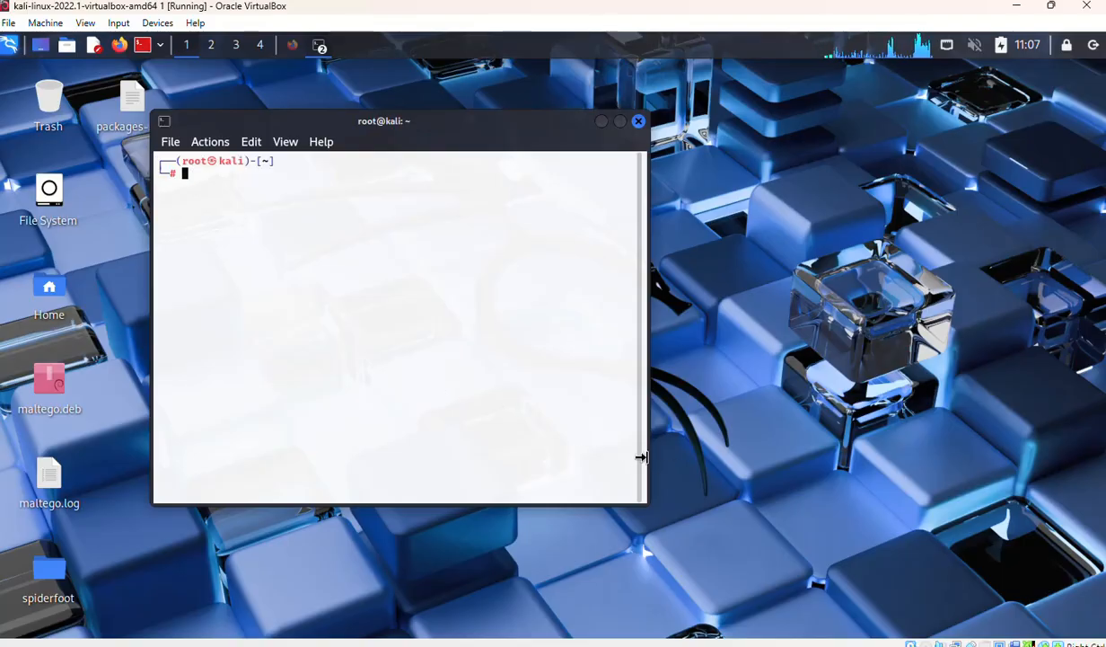
# Step: Widen the root terminal window and set the terminal font to Fira Code at size 18, applying the settings
pyautogui.moveTo(640, 457); pyautogui.dragTo(768, 471)
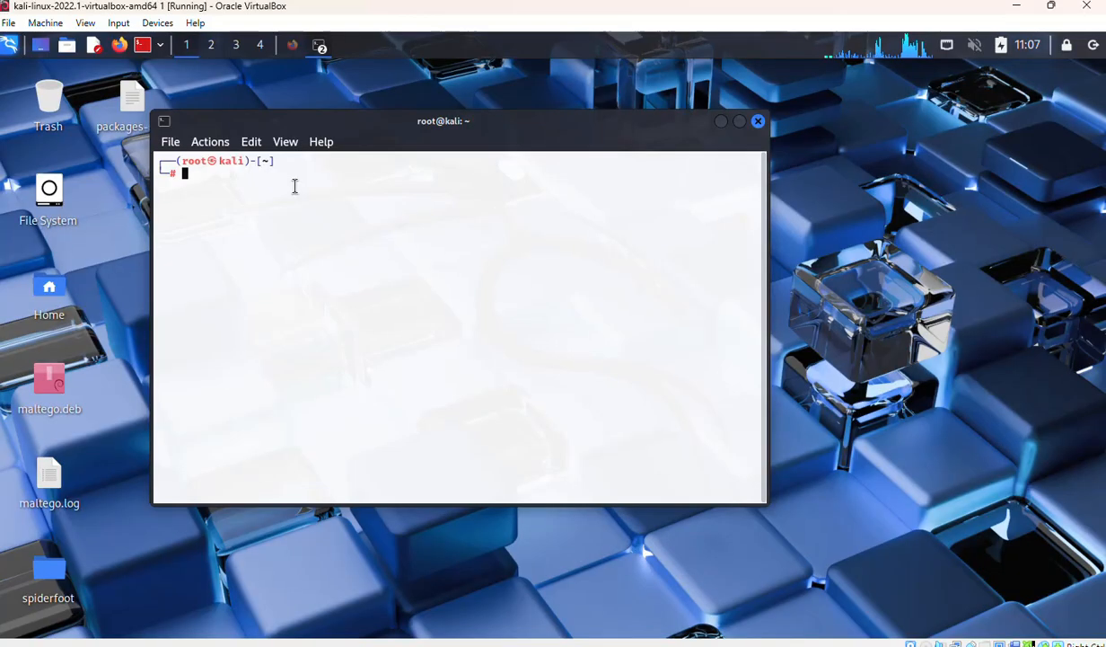
pyautogui.click(171, 145)
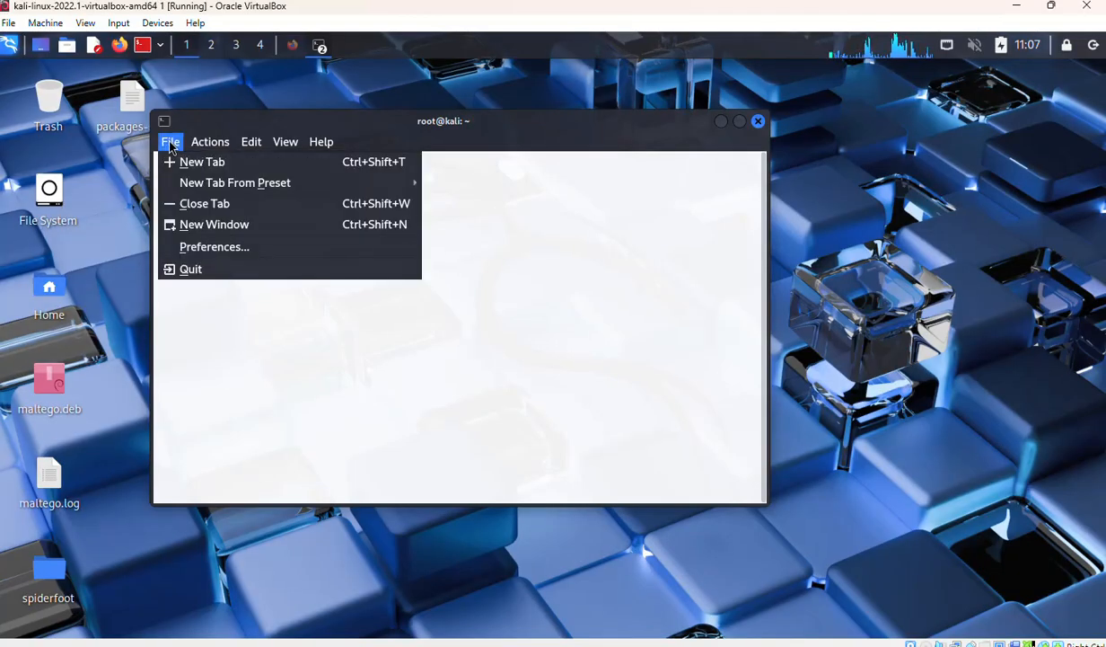
pyautogui.click(205, 250)
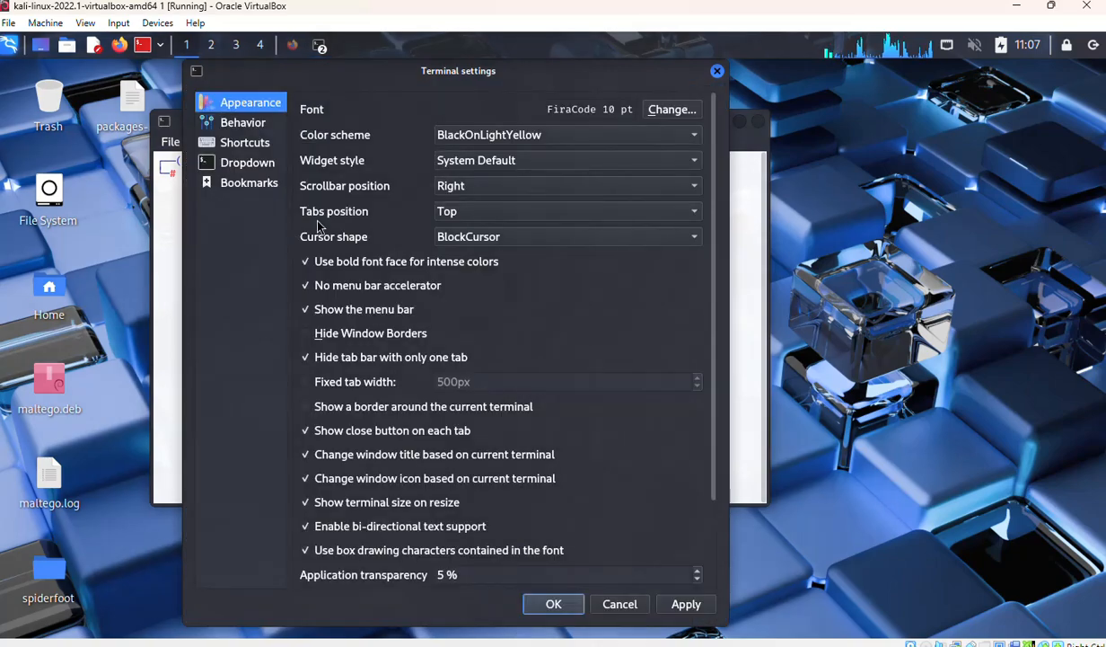
pyautogui.click(671, 108)
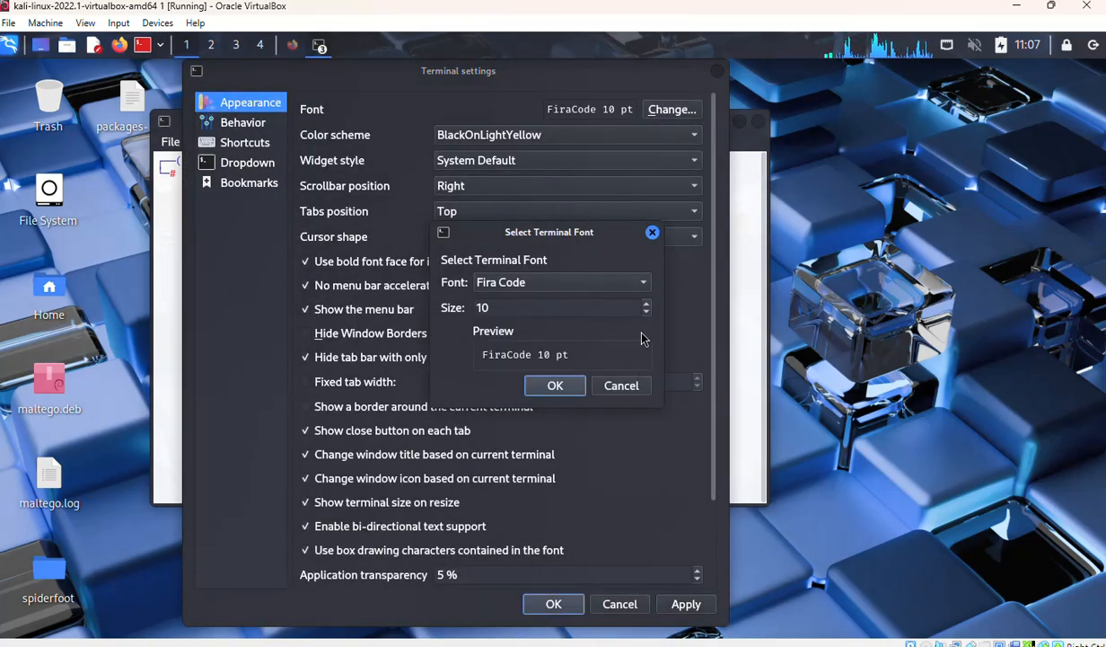
pyautogui.click(647, 306)
pyautogui.click(647, 305)
pyautogui.click(647, 305)
pyautogui.click(647, 305)
pyautogui.click(647, 305)
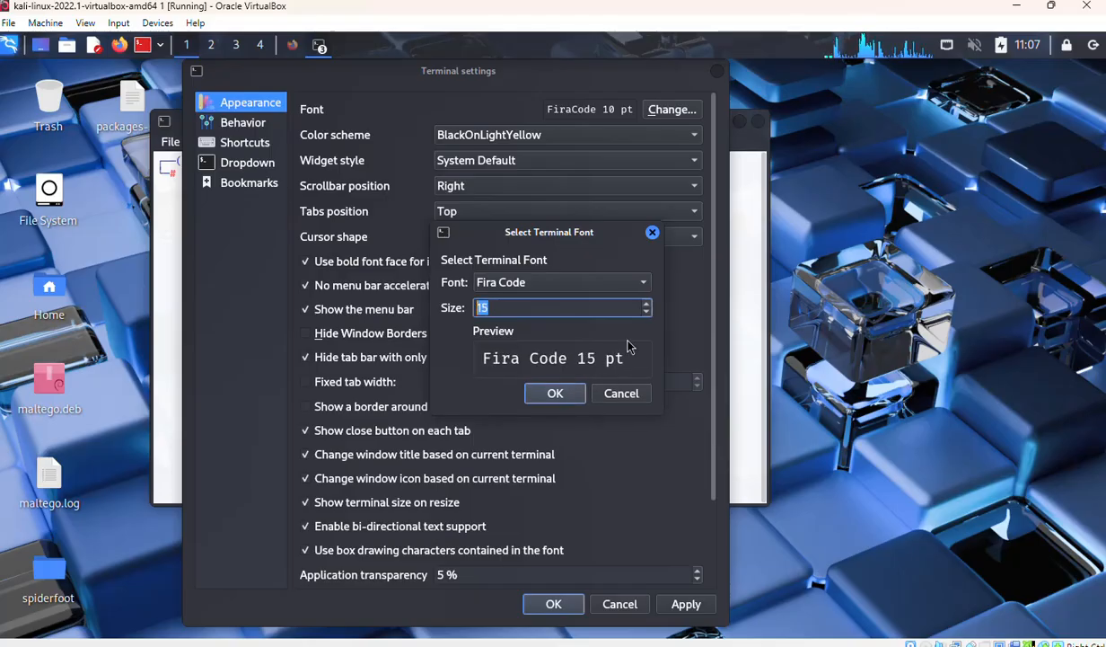
pyautogui.click(645, 304)
pyautogui.click(646, 305)
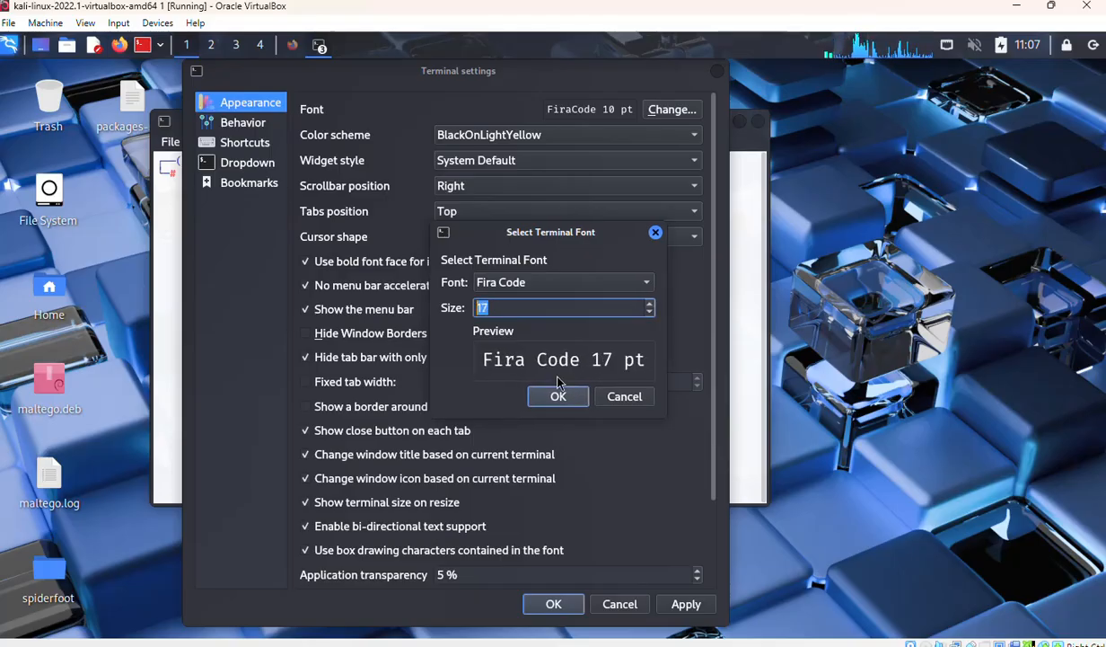
pyautogui.click(647, 305)
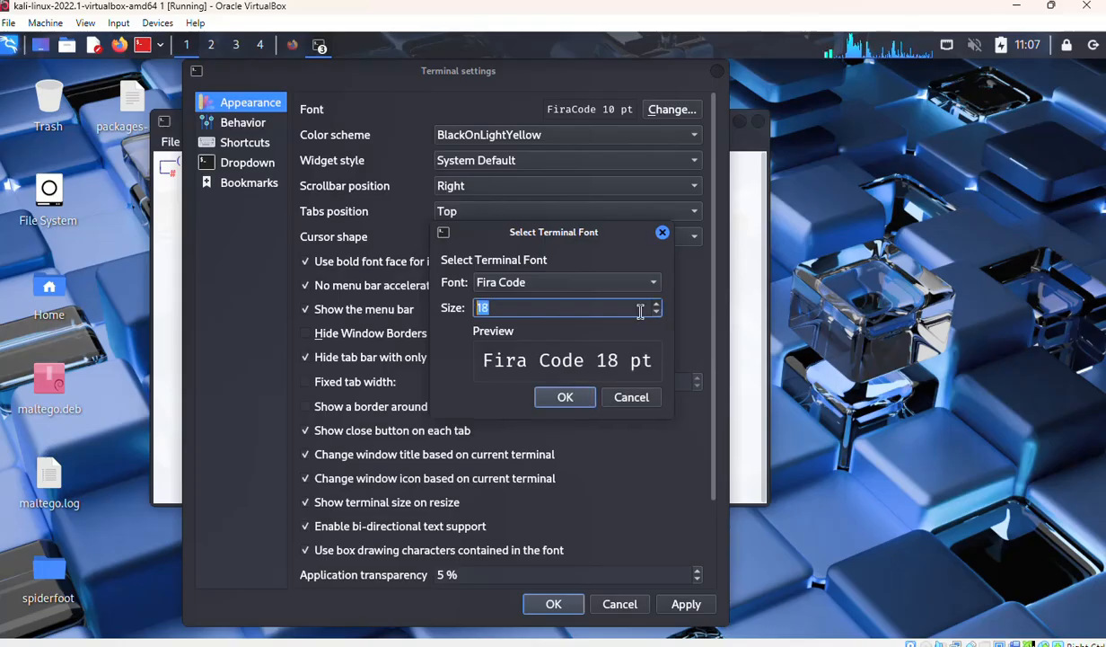
pyautogui.click(558, 396)
pyautogui.click(685, 602)
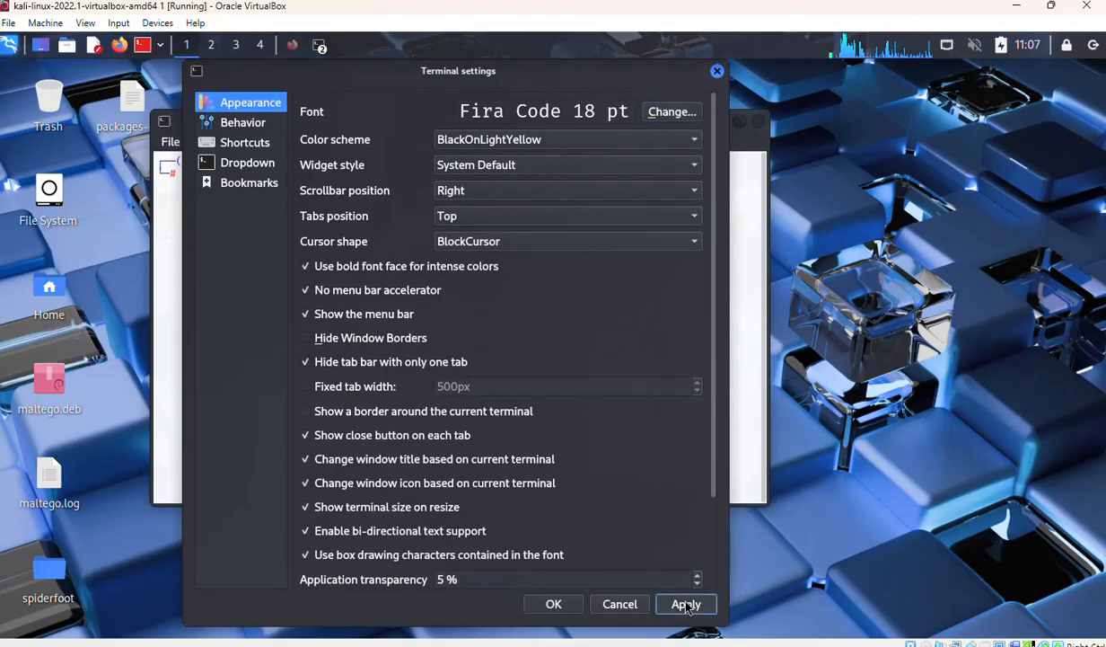
pyautogui.click(553, 603)
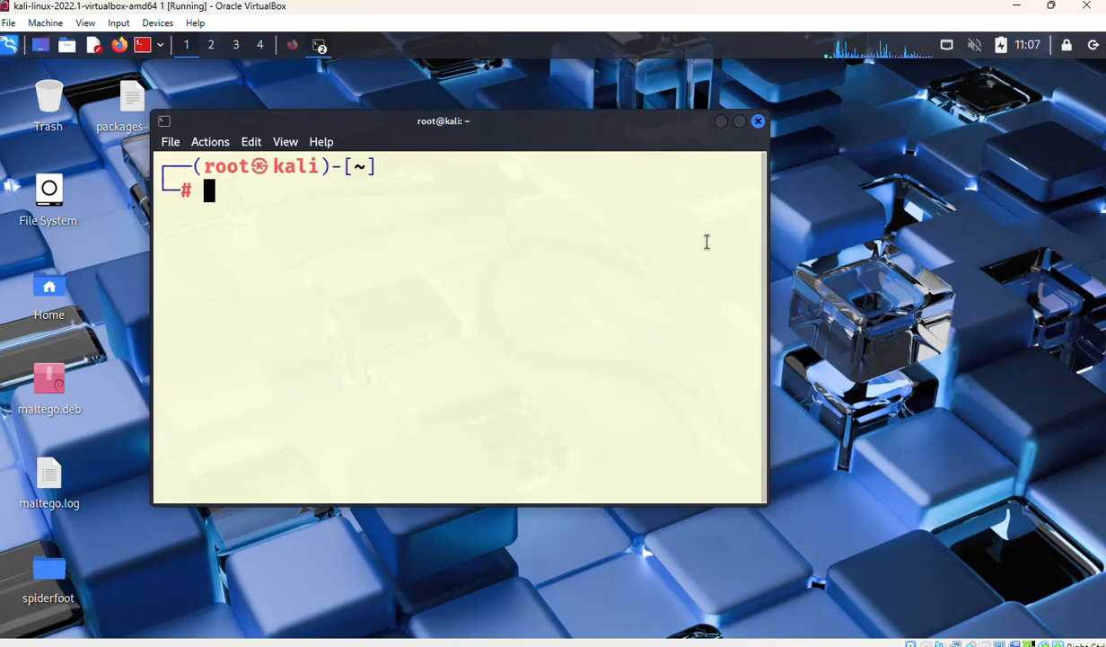
# Step: Run apt update in the root terminal
pyautogui.write('apt ')
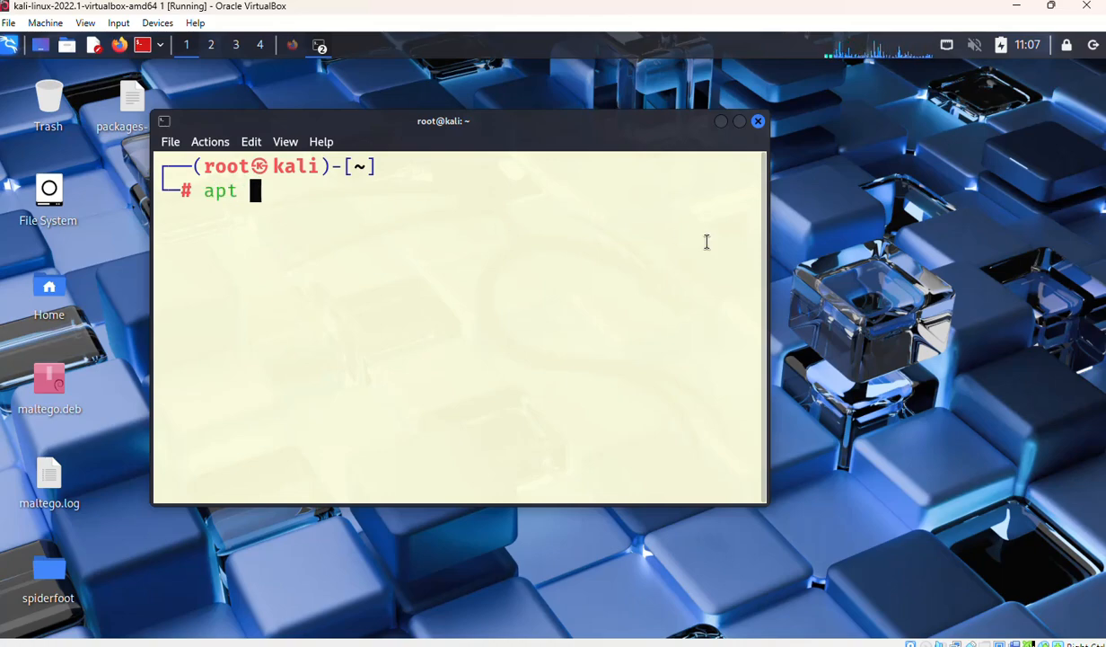
pyautogui.write('upgr')
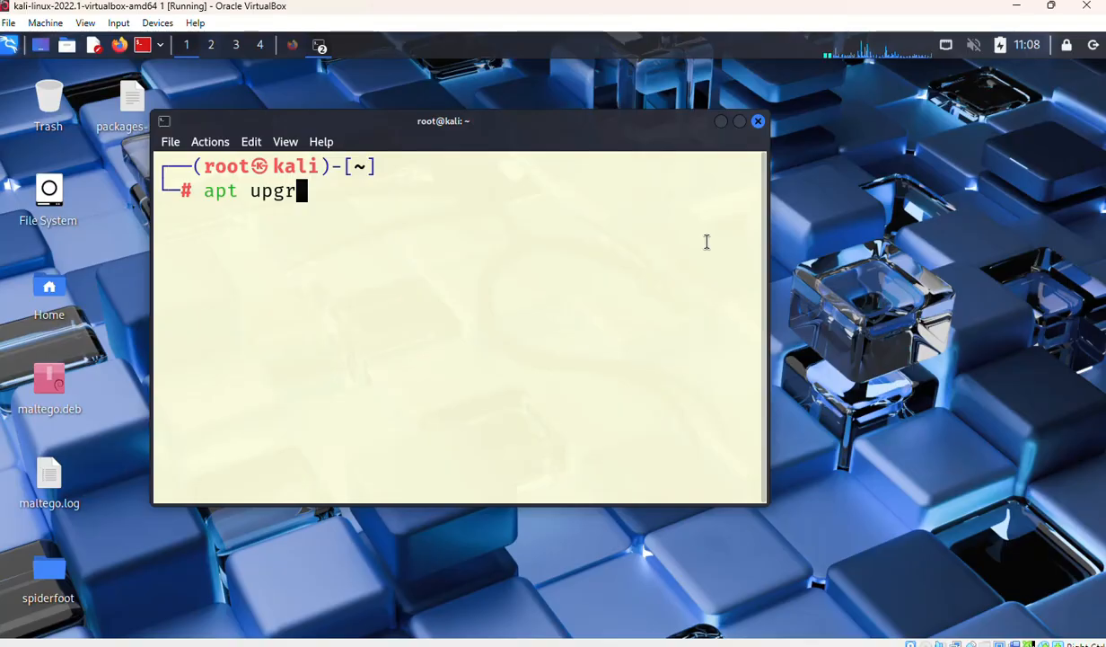
pyautogui.press('BackSpace')
pyautogui.press('BackSpace')
pyautogui.write('date')
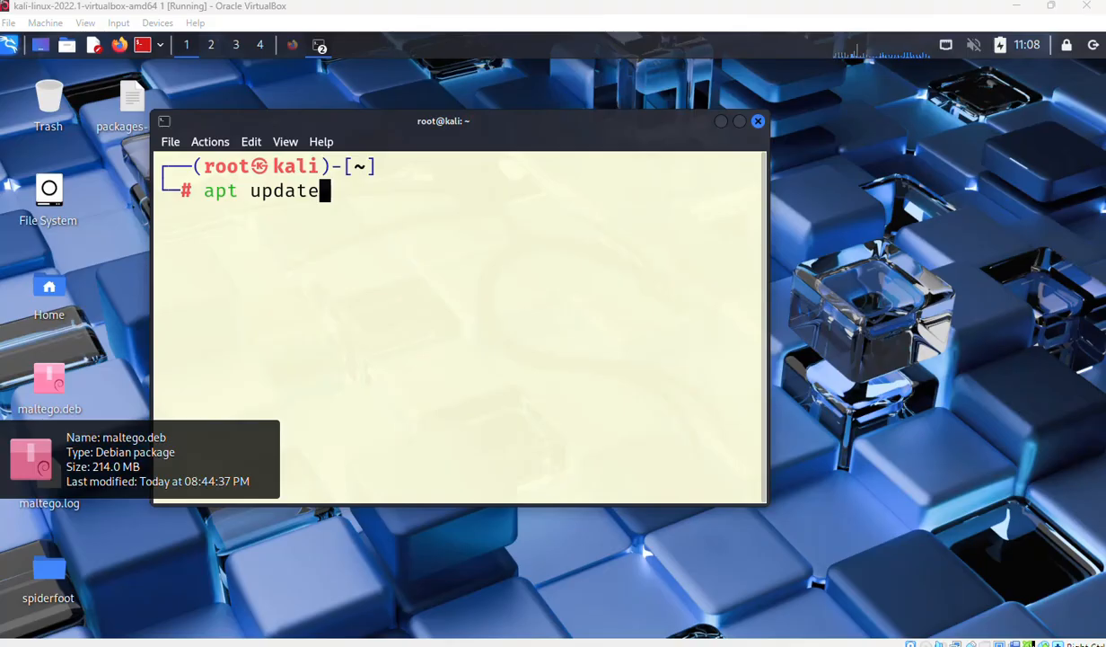
pyautogui.click(389, 190)
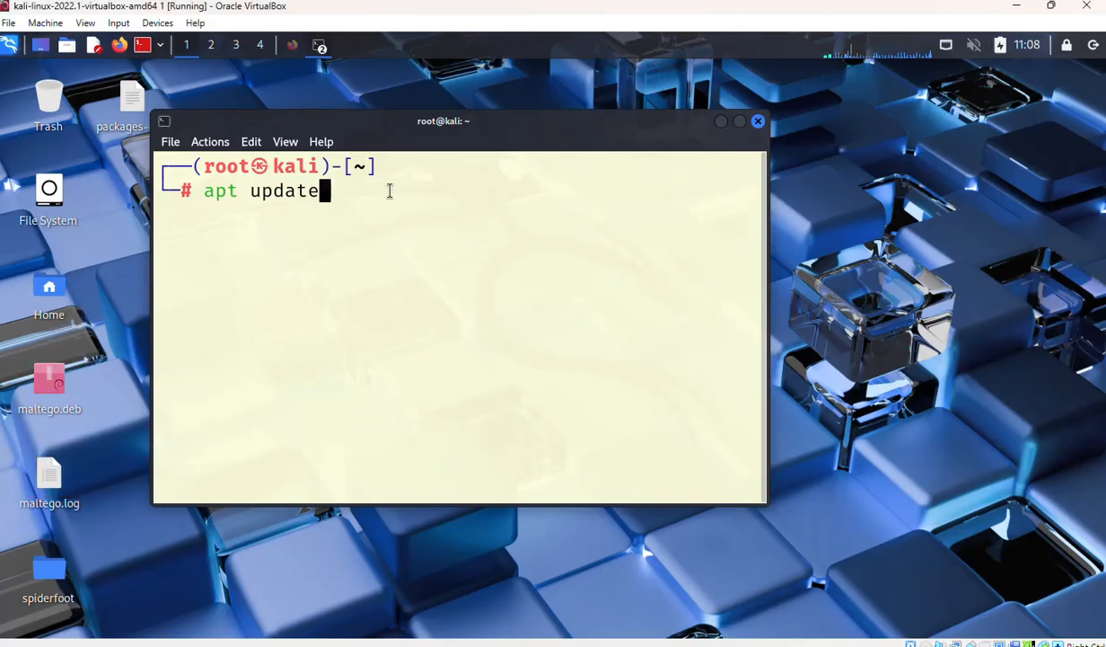
pyautogui.press('Return')
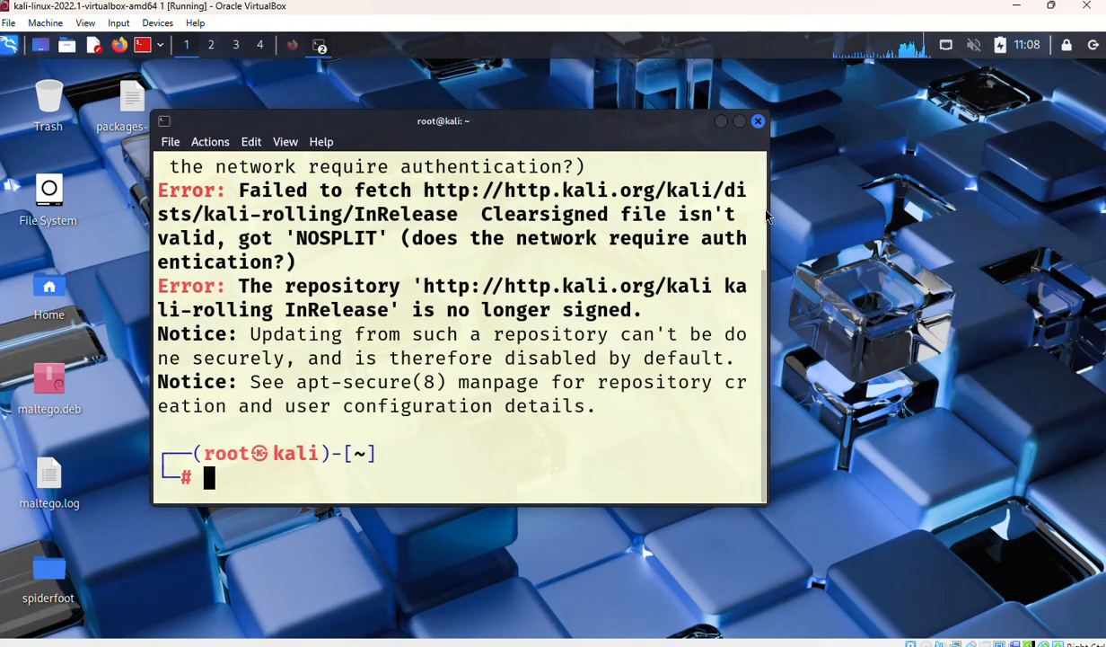
# Step: Examine the apt update output from the first repository request to the closing notices
pyautogui.scroll(1, 634, 347)
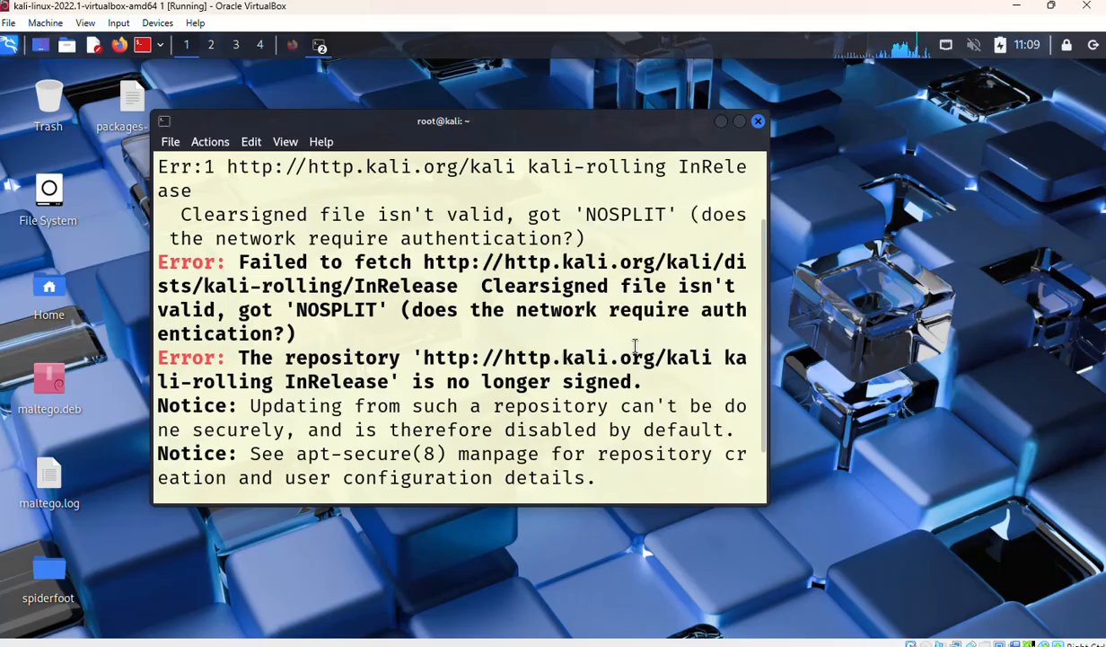
pyautogui.scroll(2, 634, 347)
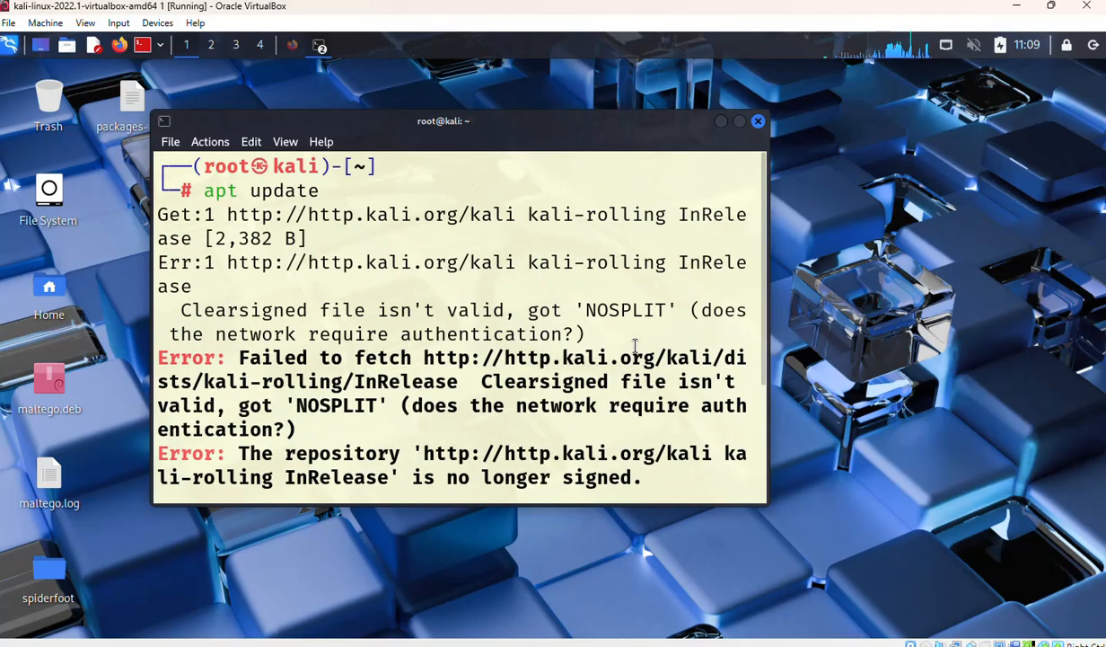
pyautogui.scroll(-1, 635, 346)
pyautogui.scroll(-2, 635, 347)
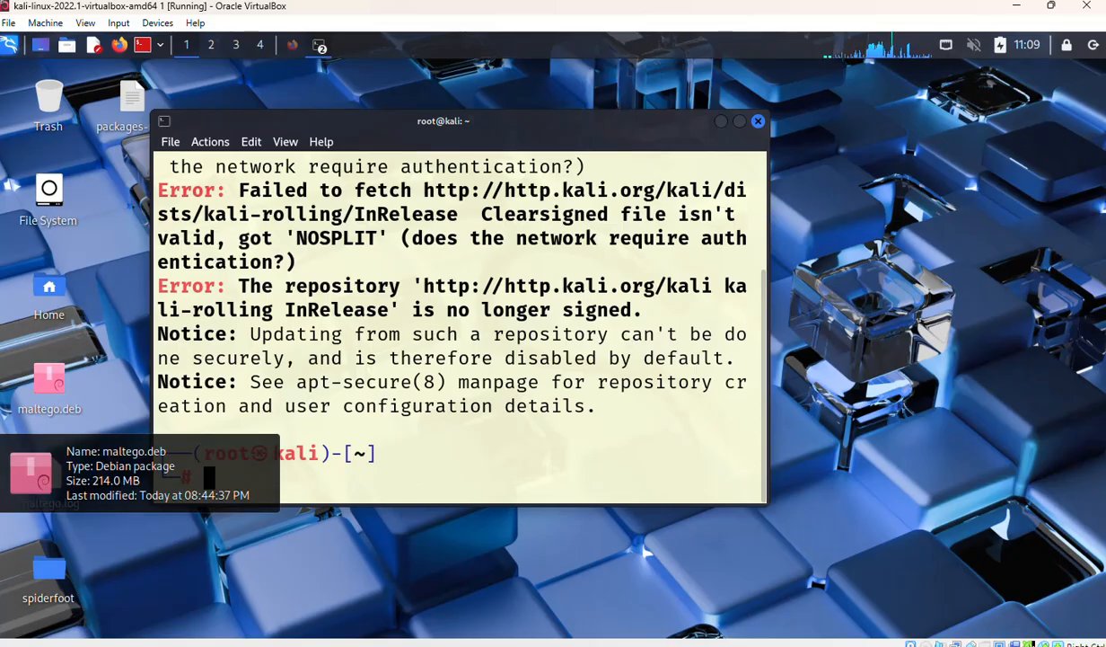
pyautogui.scroll(1, 533, 240)
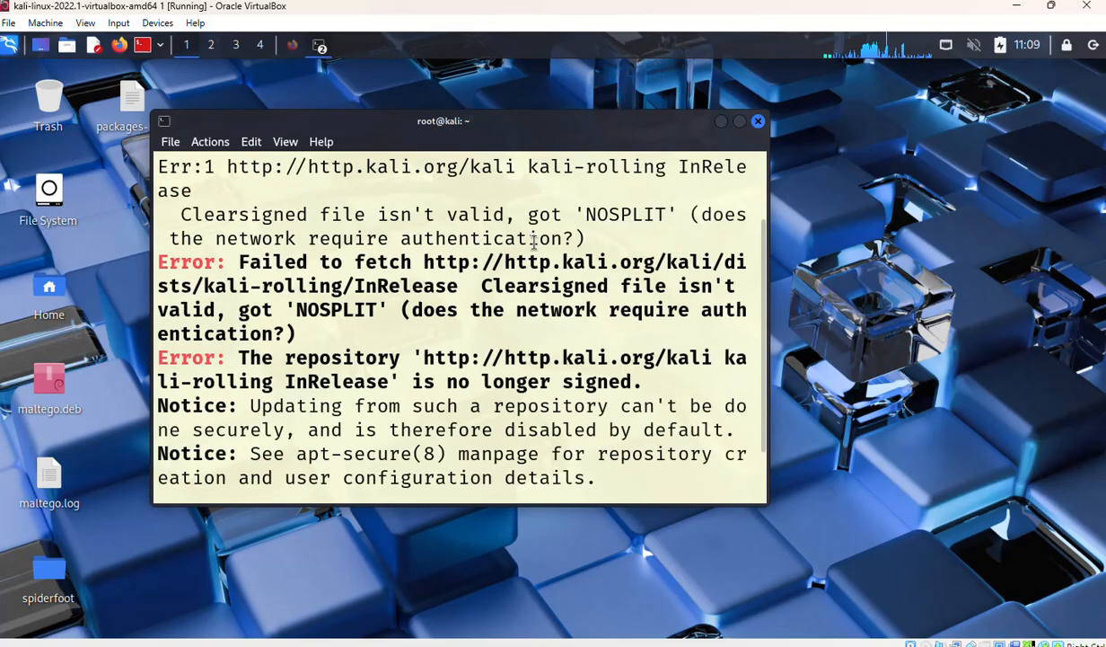
pyautogui.scroll(1, 533, 241)
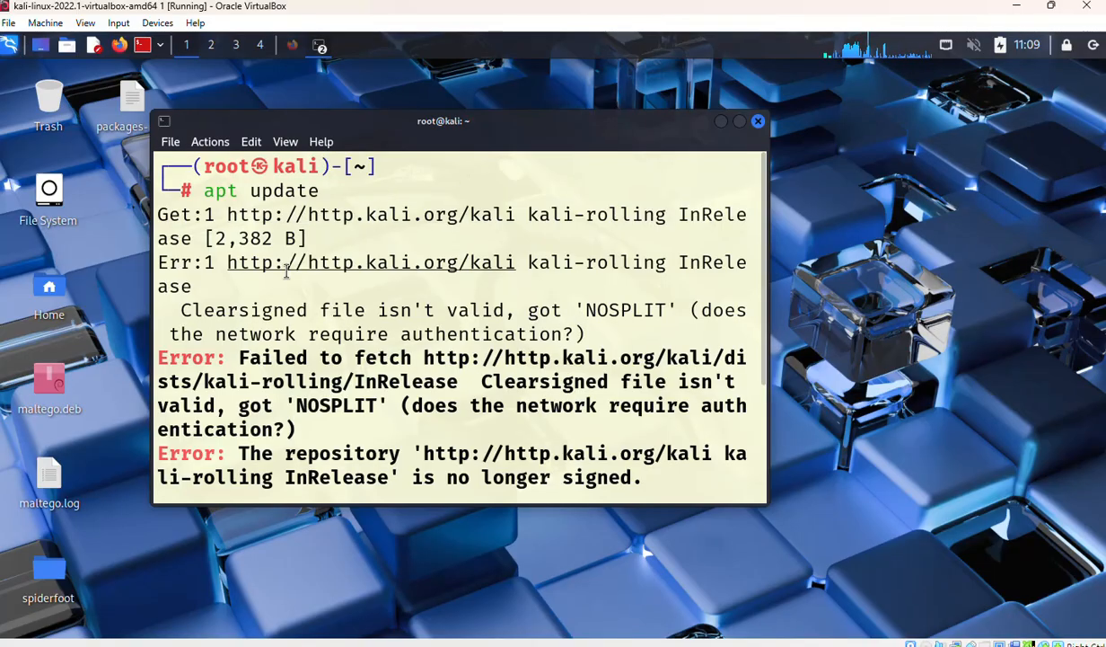
# Step: Switch to the Kali machine's open Firefox window and try to load gateway.oauife.edu.ng//login in a new tab
pyautogui.click(293, 46)
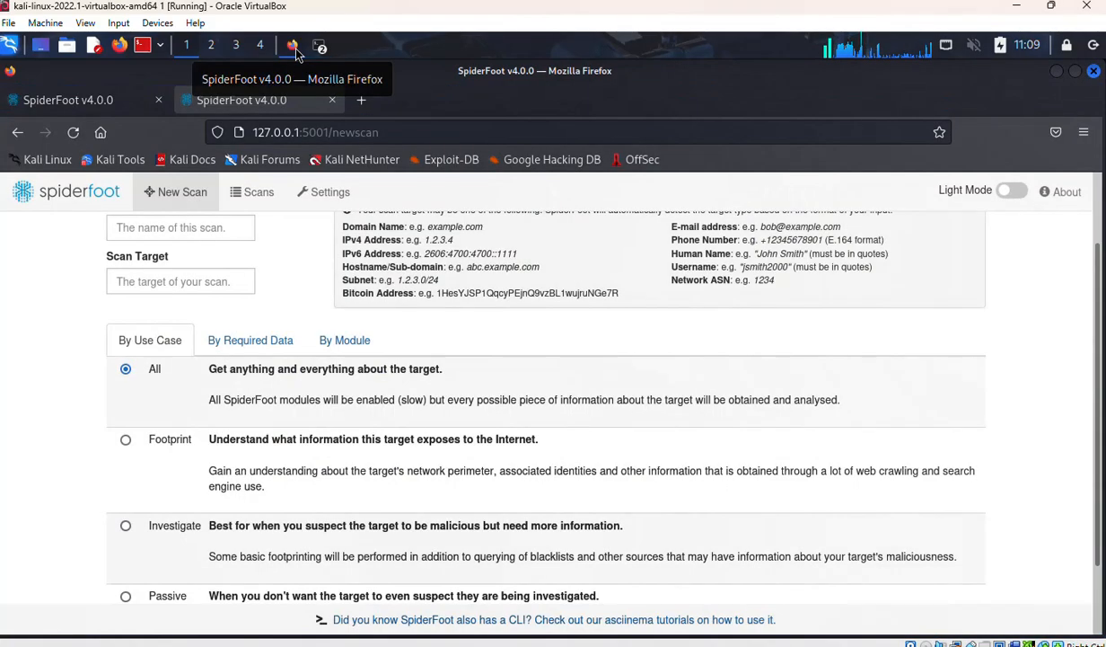
pyautogui.click(359, 99)
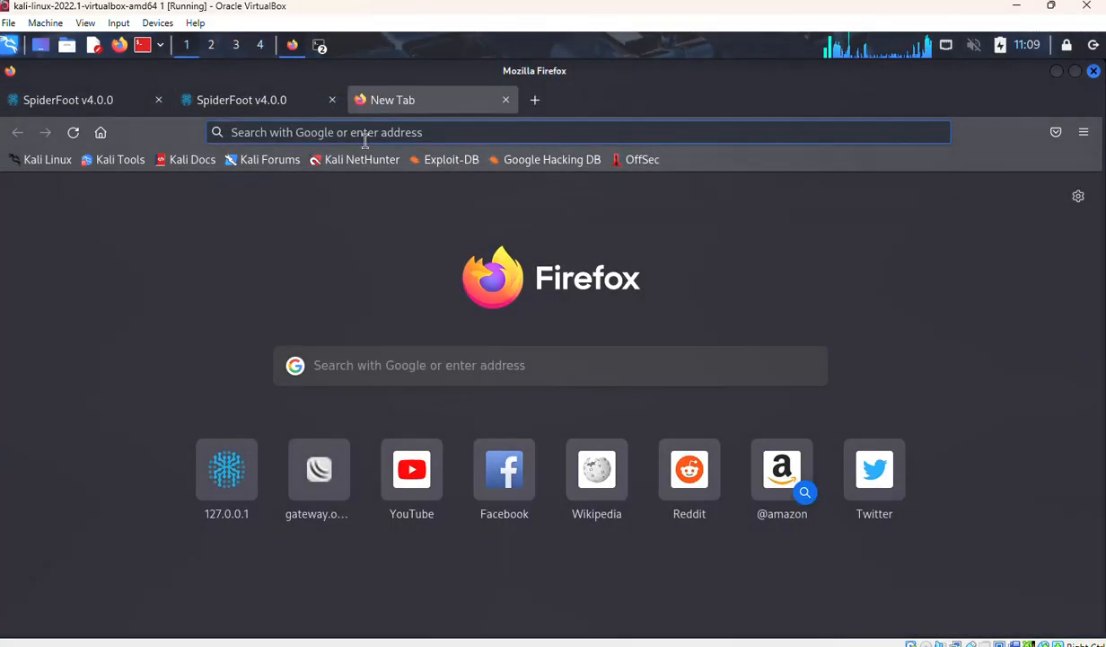
pyautogui.write('gaye')
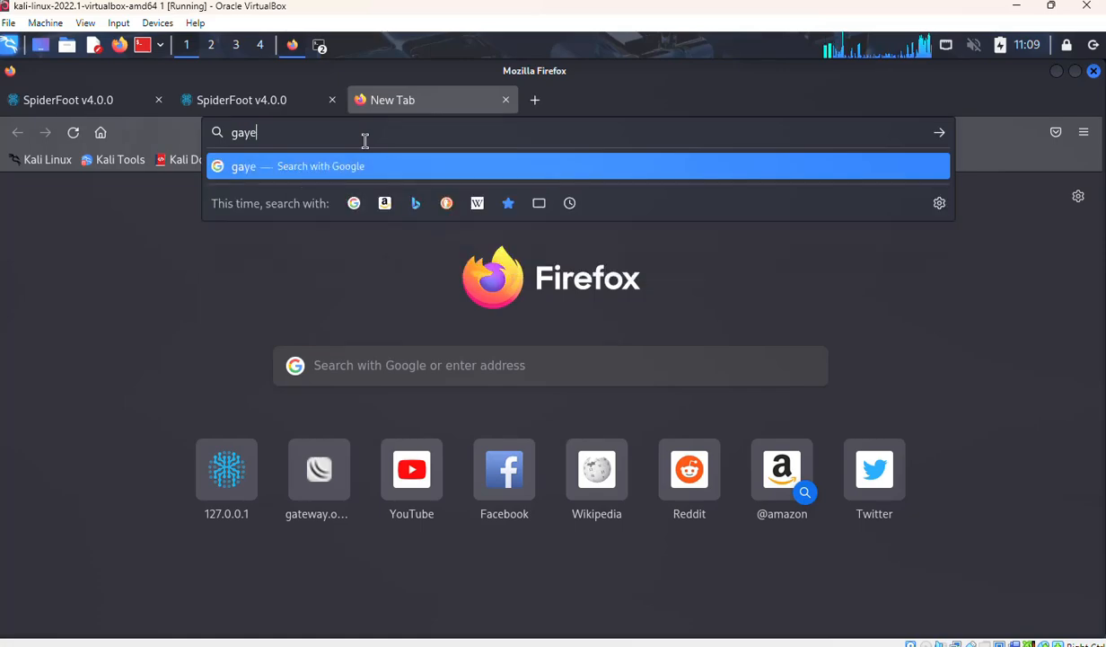
pyautogui.press('BackSpace')
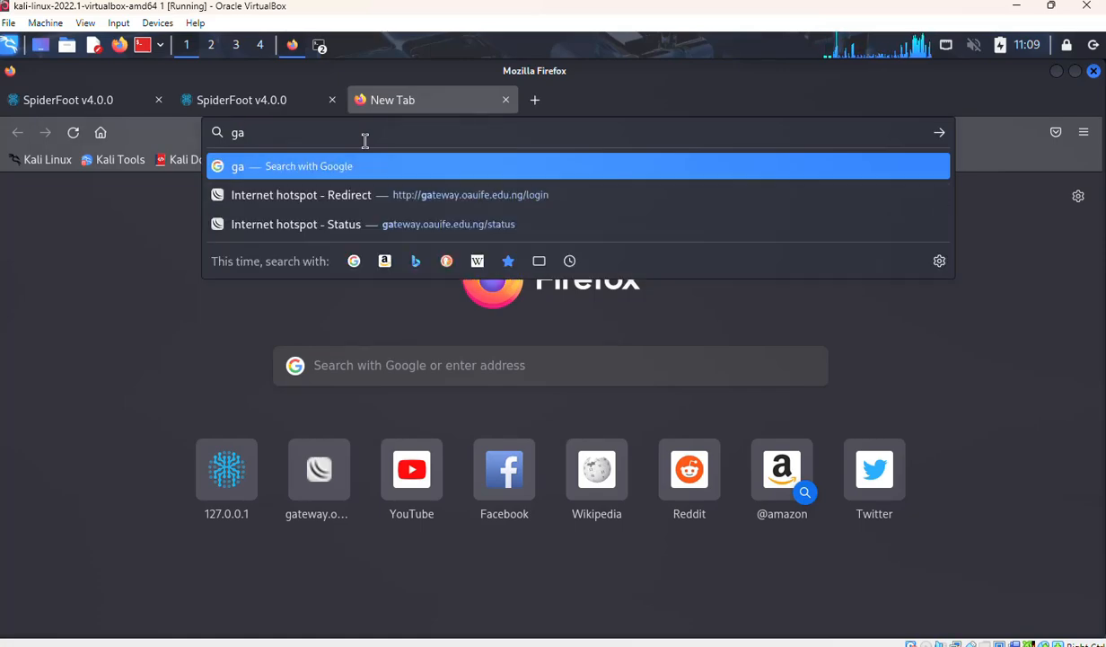
pyautogui.write('teway.oauife.edu.ng/')
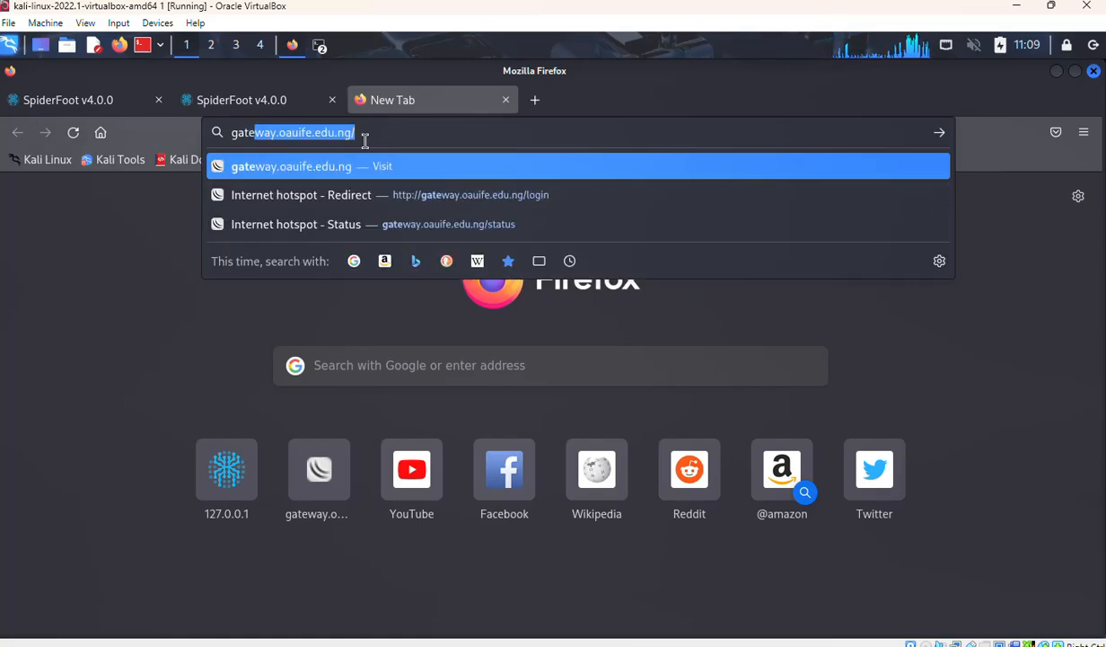
pyautogui.press('Right')
pyautogui.write('/log')
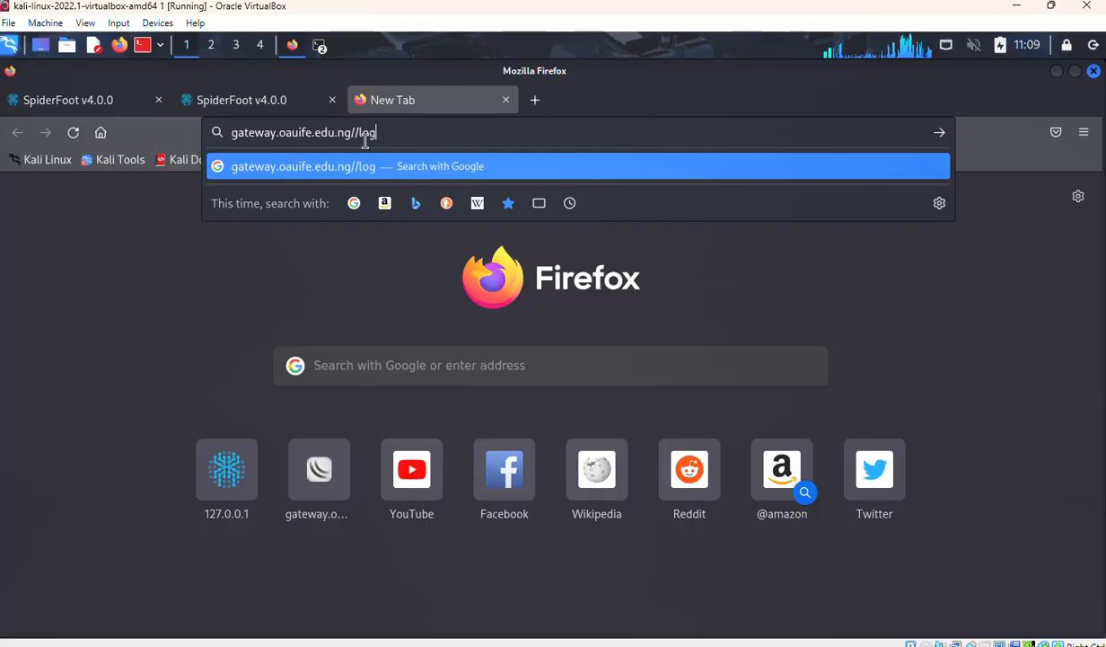
pyautogui.write('in')
pyautogui.press('Return')
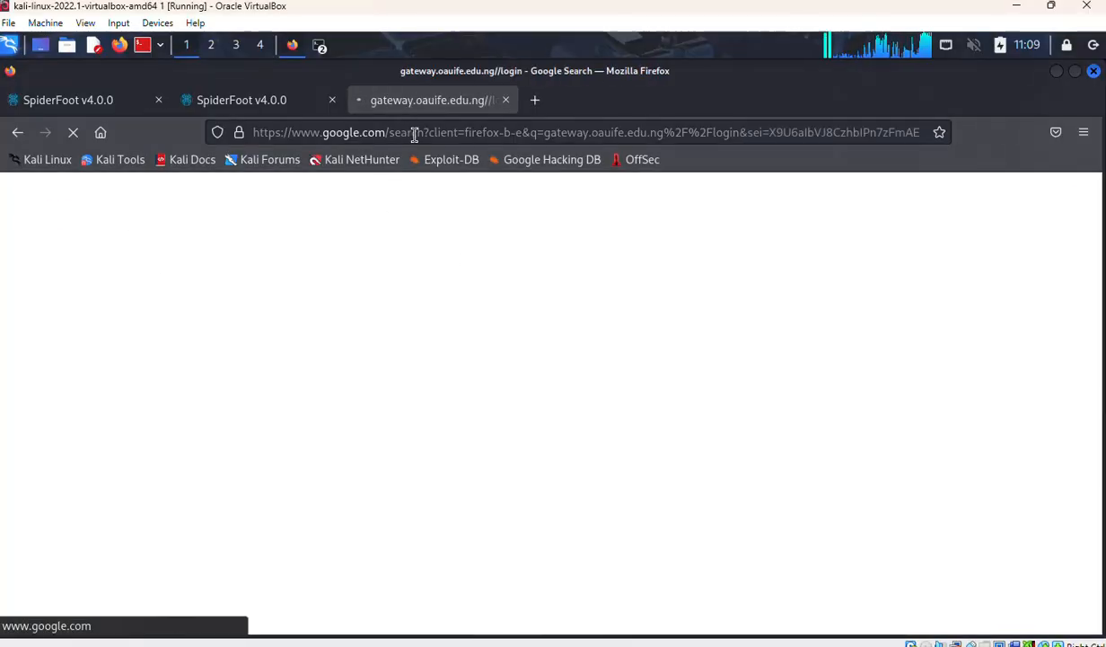
# Step: Replace the current tab's address with gateway.oauife.edu.ng/login and load that page
pyautogui.click(415, 133)
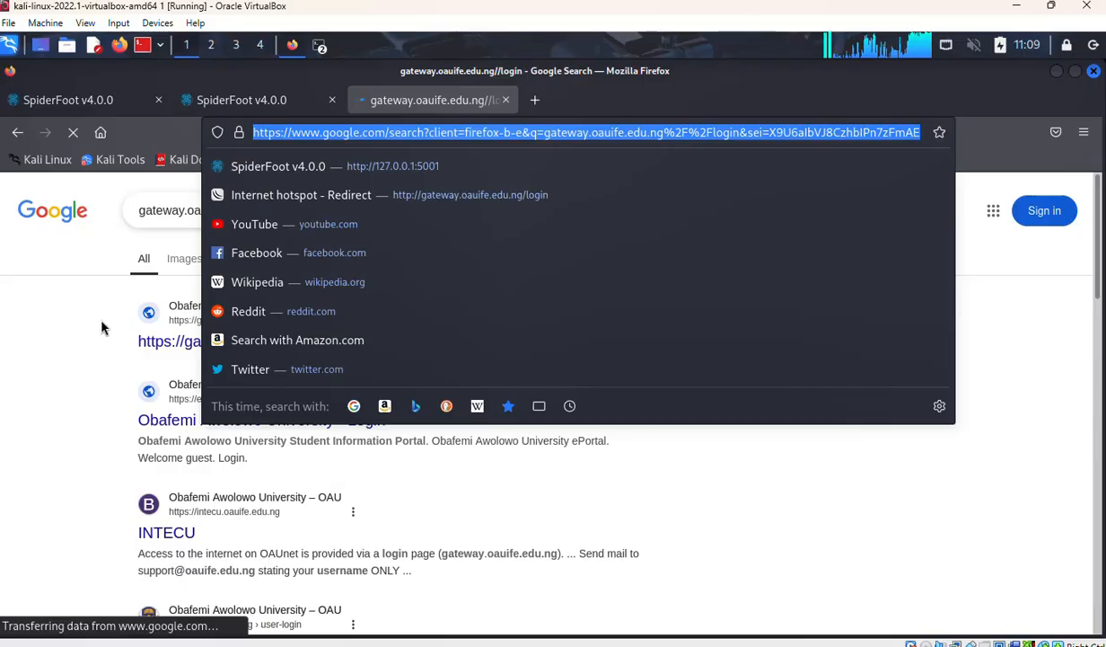
pyautogui.click(119, 52)
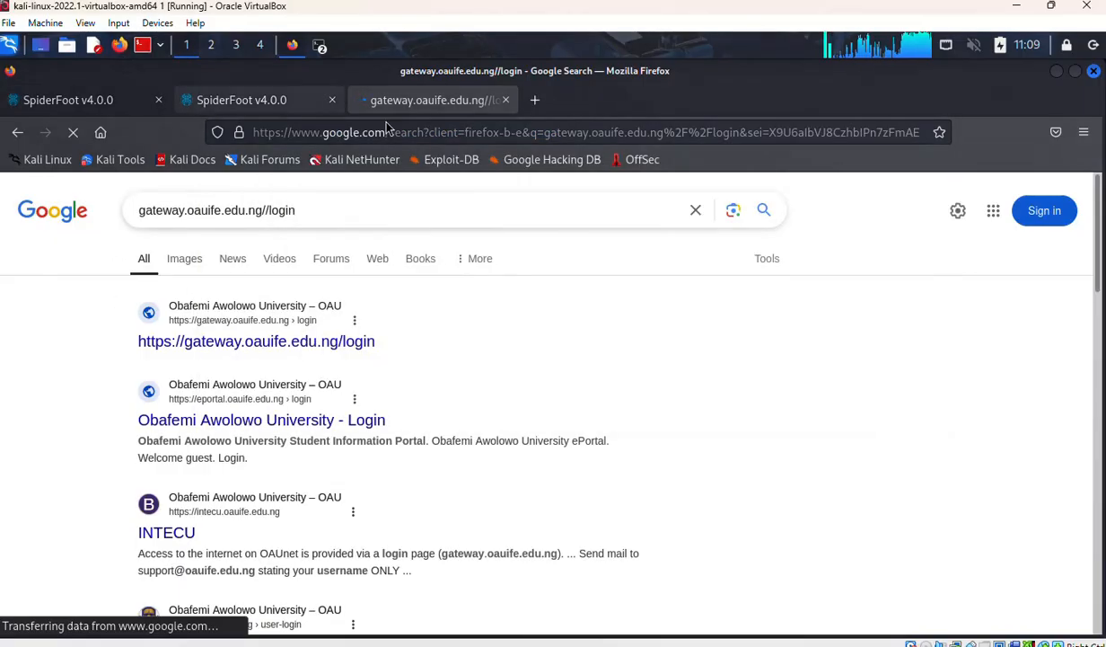
pyautogui.click(452, 132)
pyautogui.write('gat')
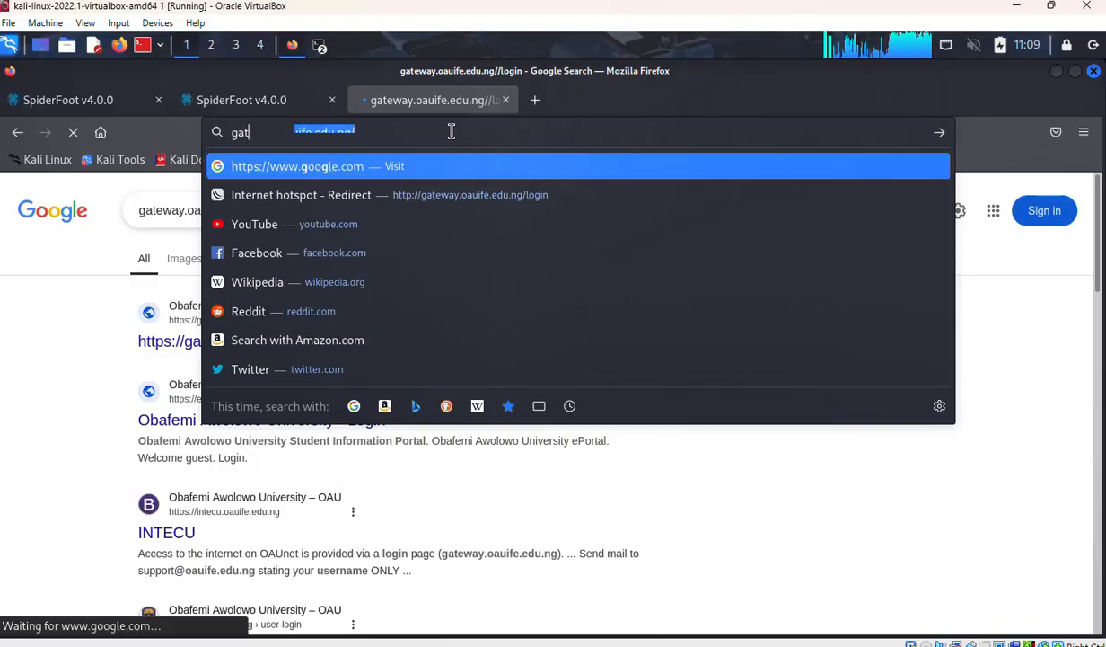
pyautogui.write('e')
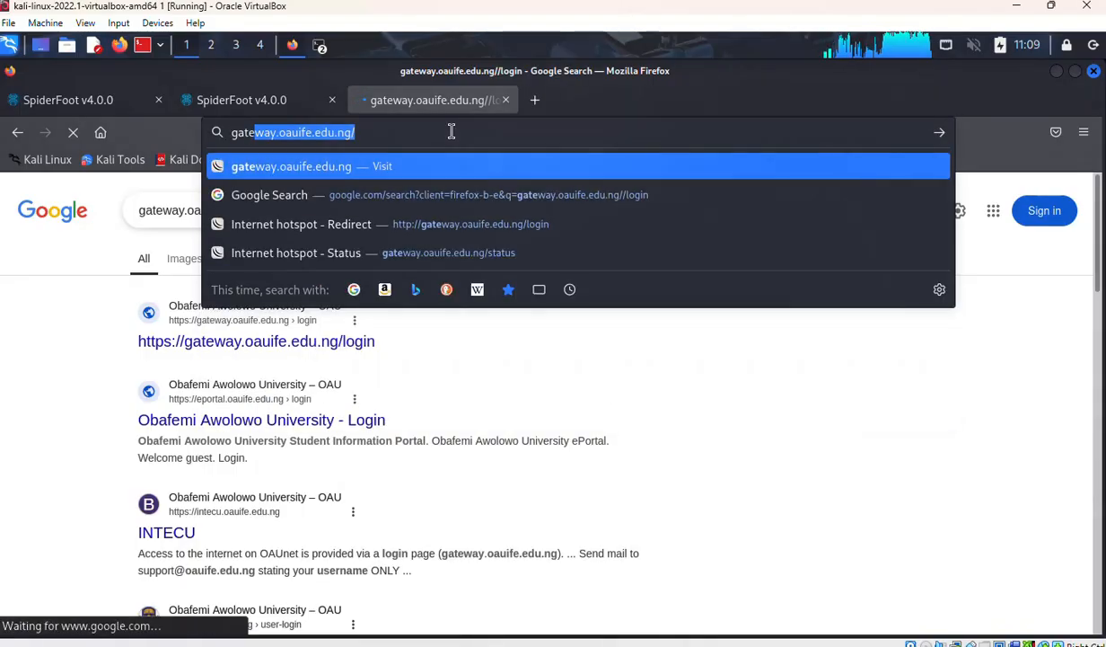
pyautogui.press('Right')
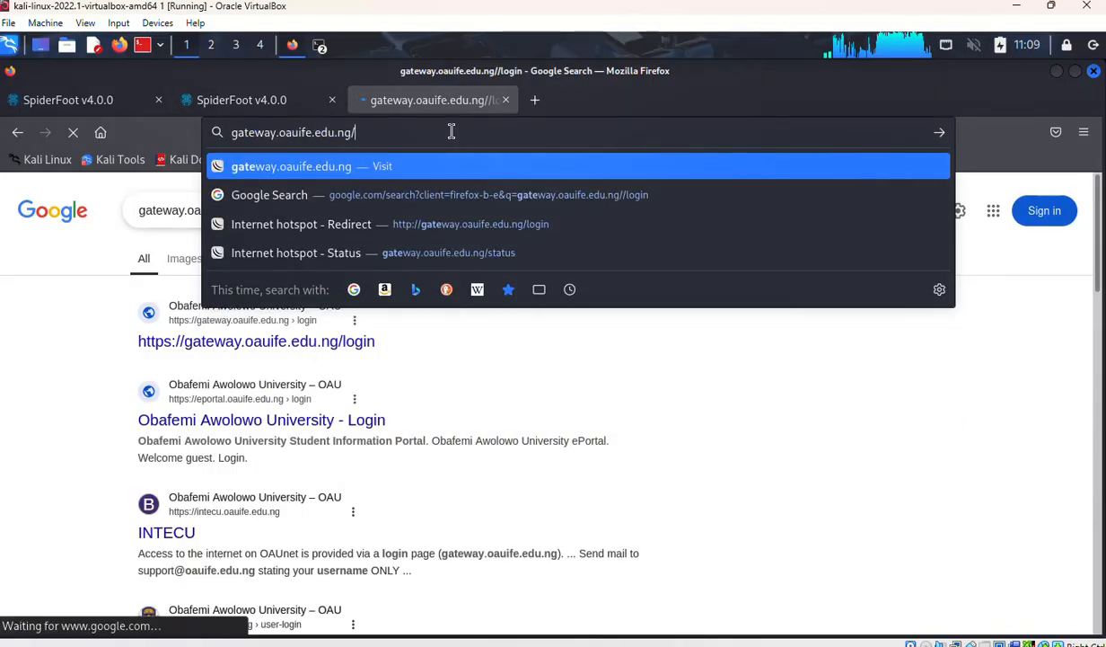
pyautogui.write('lo')
pyautogui.press('Right')
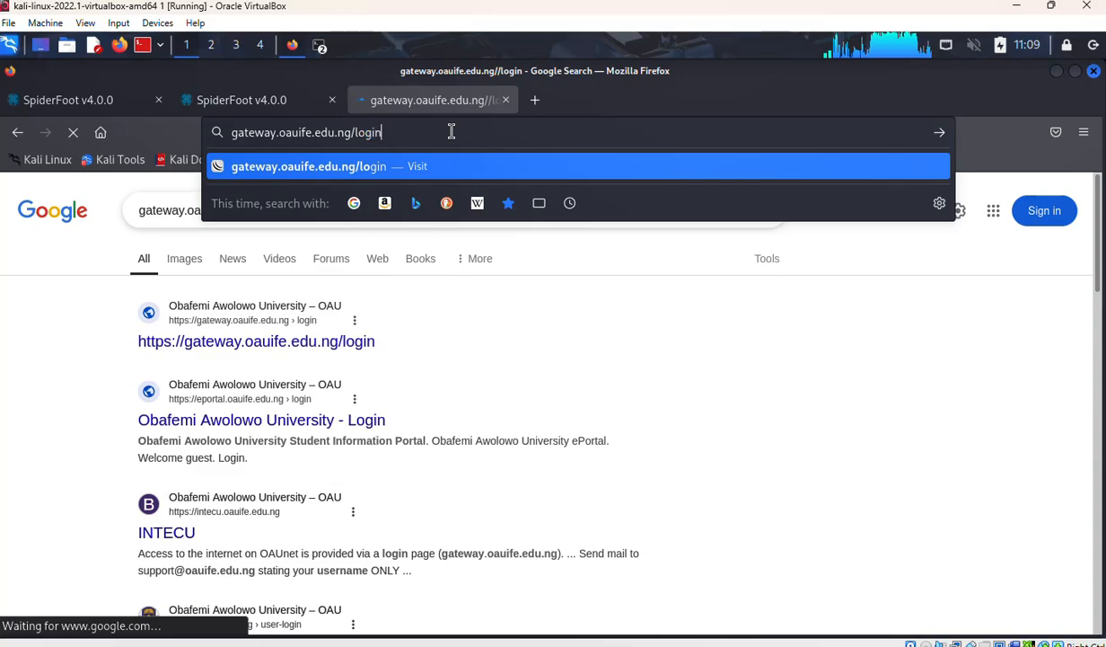
pyautogui.press('Return')
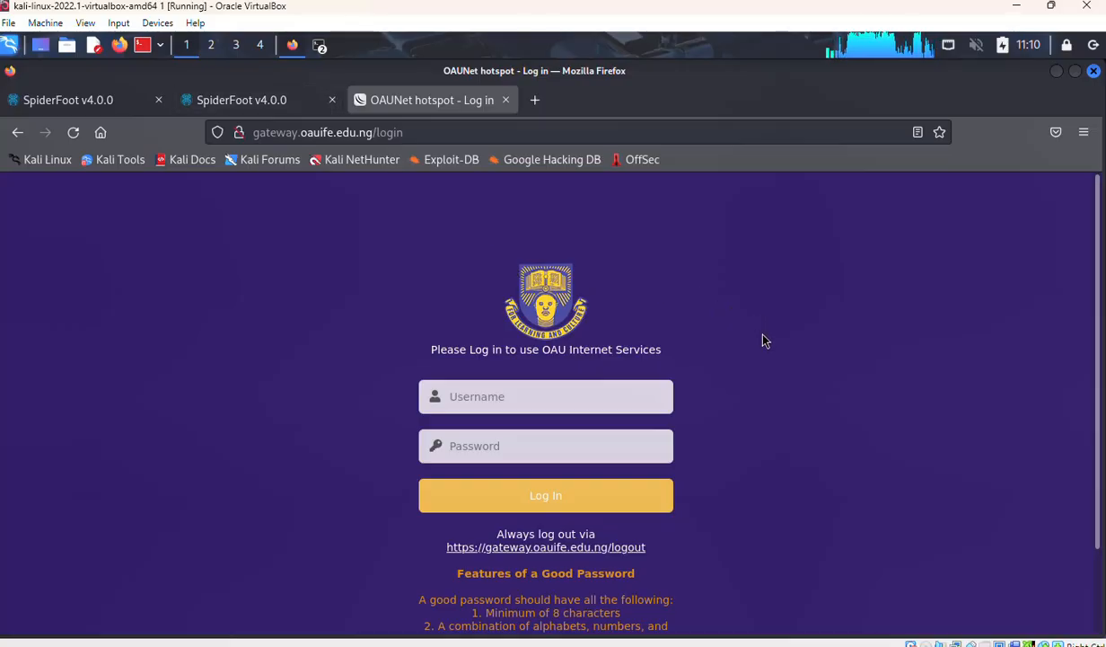
# Step: Log in to the OAU hotspot page with username CyberSCADA and the account password, and save the login in the browser
pyautogui.scroll(-2, 766, 339)
pyautogui.scroll(2, 772, 338)
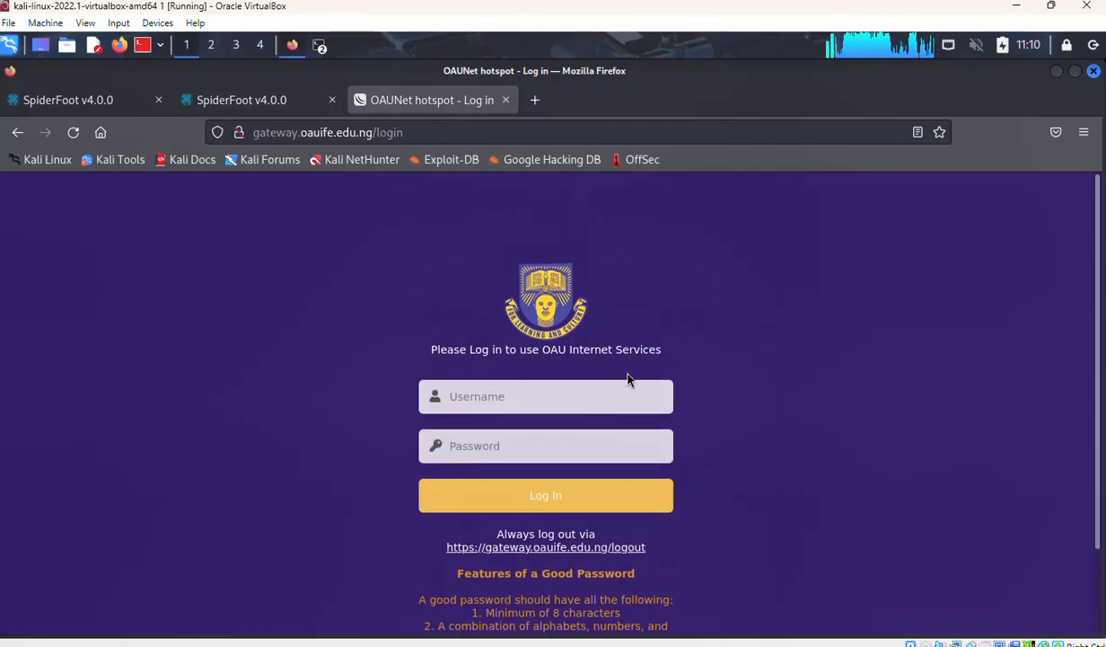
pyautogui.click(586, 396)
pyautogui.click(588, 398)
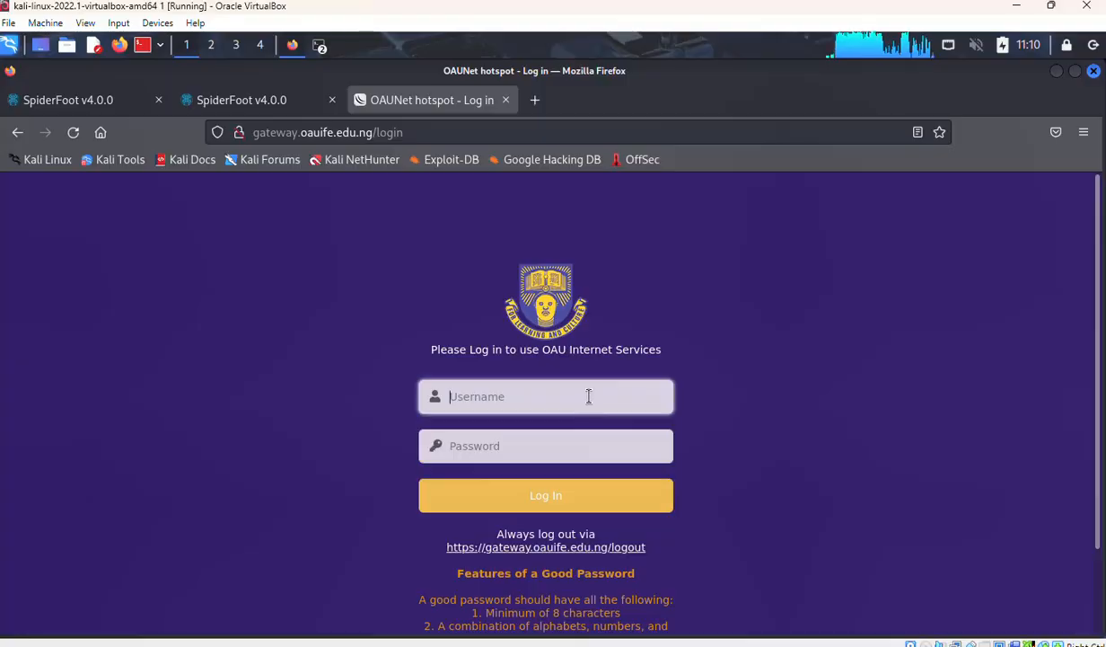
pyautogui.click(591, 400)
pyautogui.write('Cy')
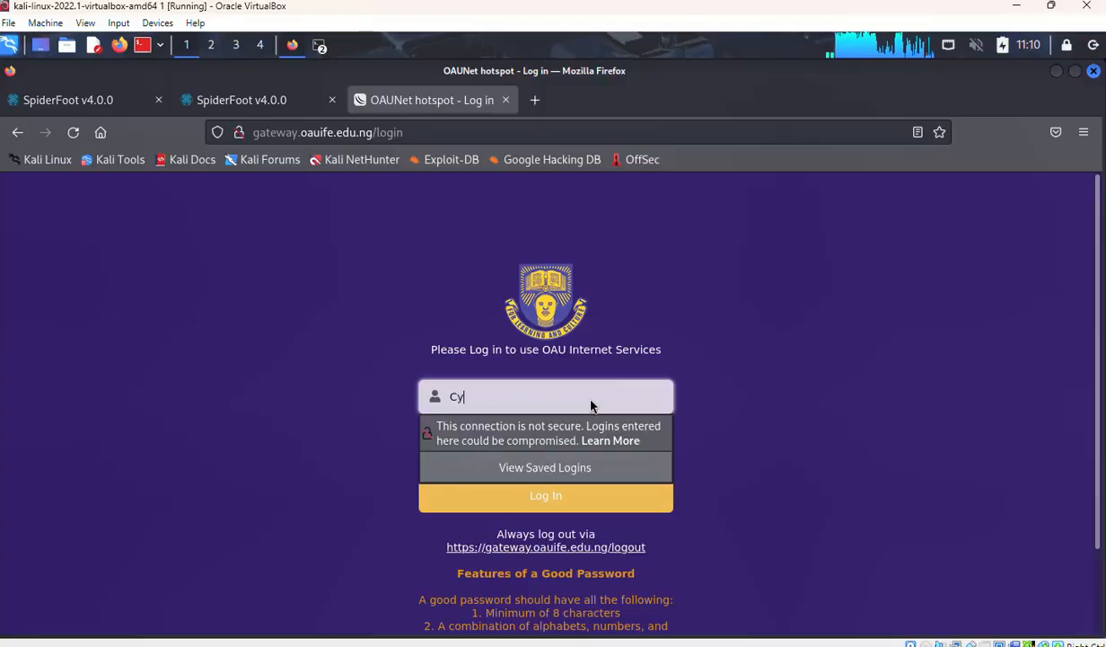
pyautogui.write('berSCADA')
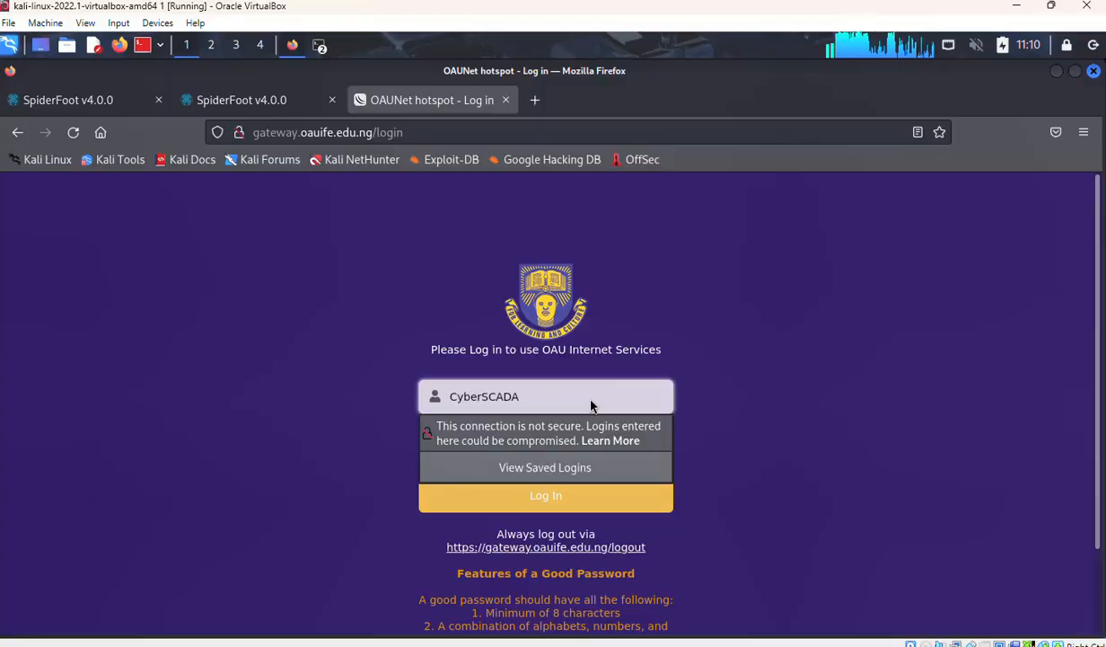
pyautogui.press('Tab')
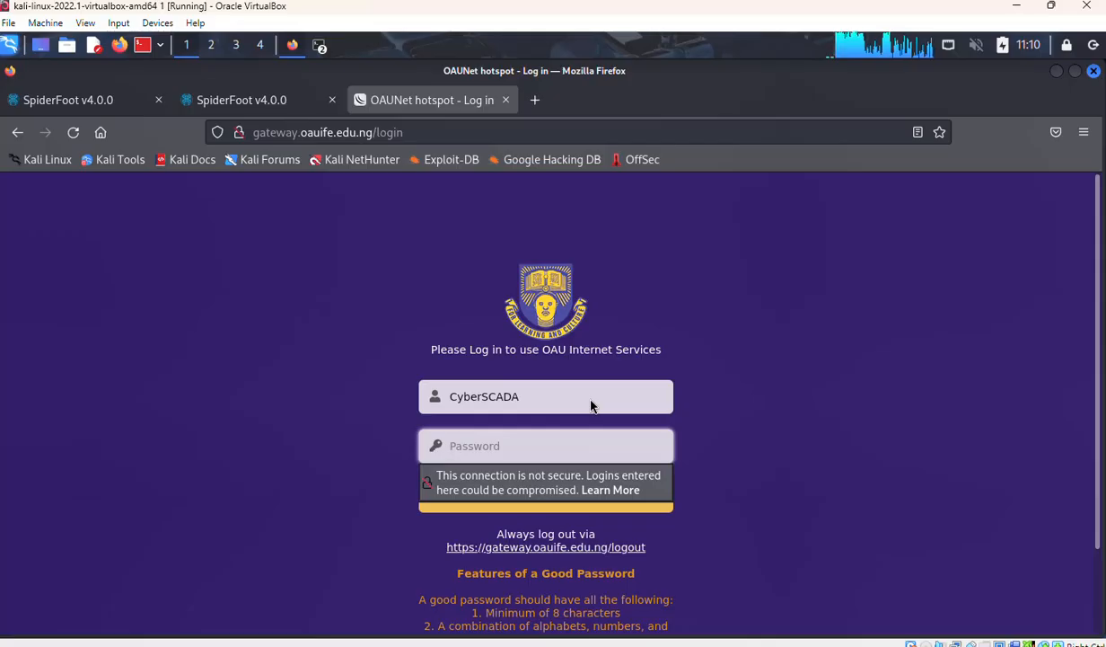
pyautogui.write('••••••')
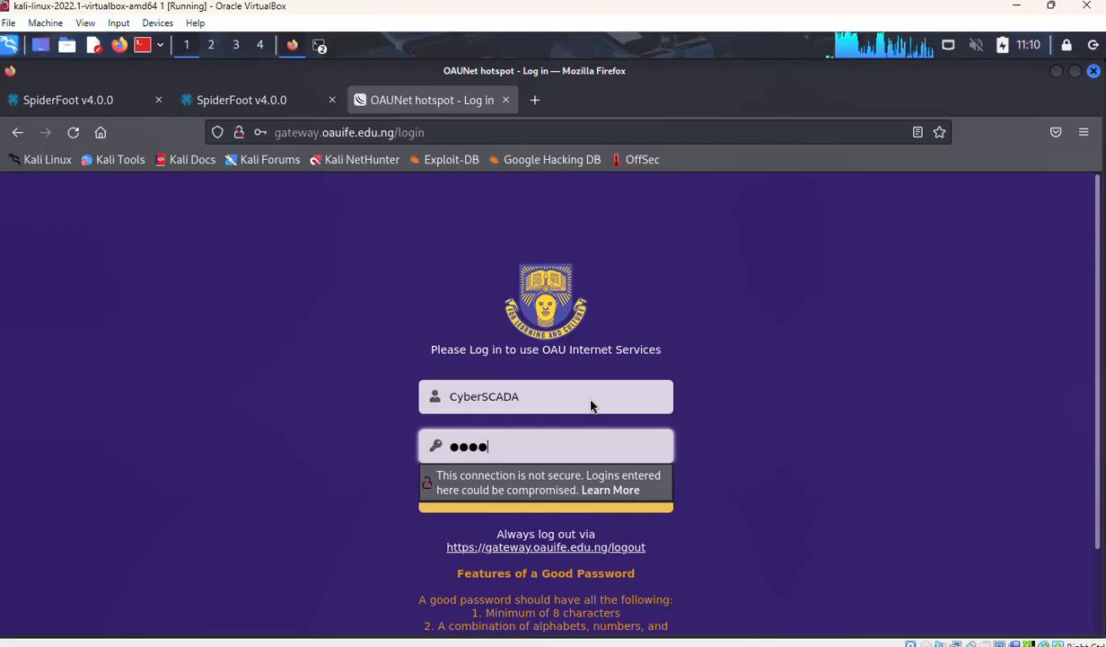
pyautogui.write('•••')
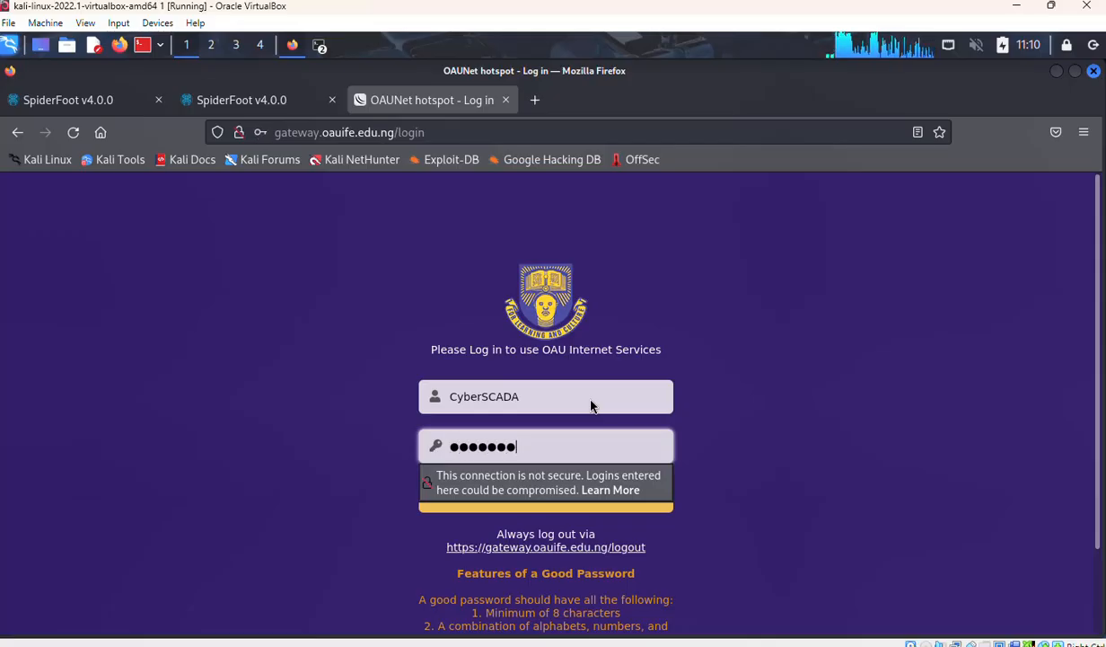
pyautogui.press('Return')
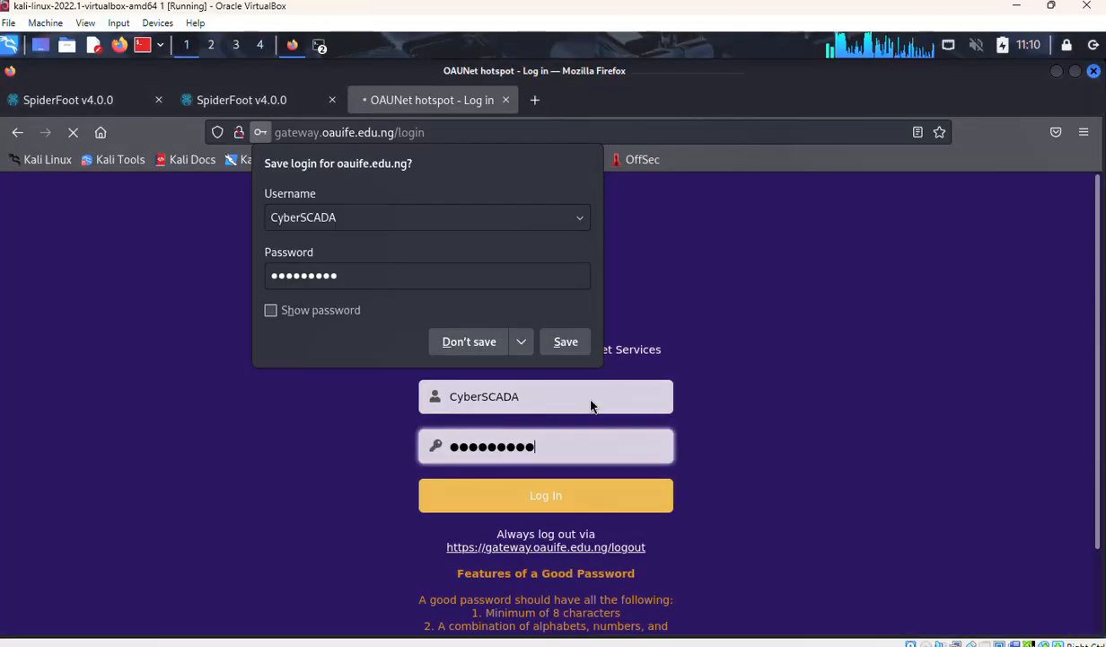
pyautogui.click(565, 346)
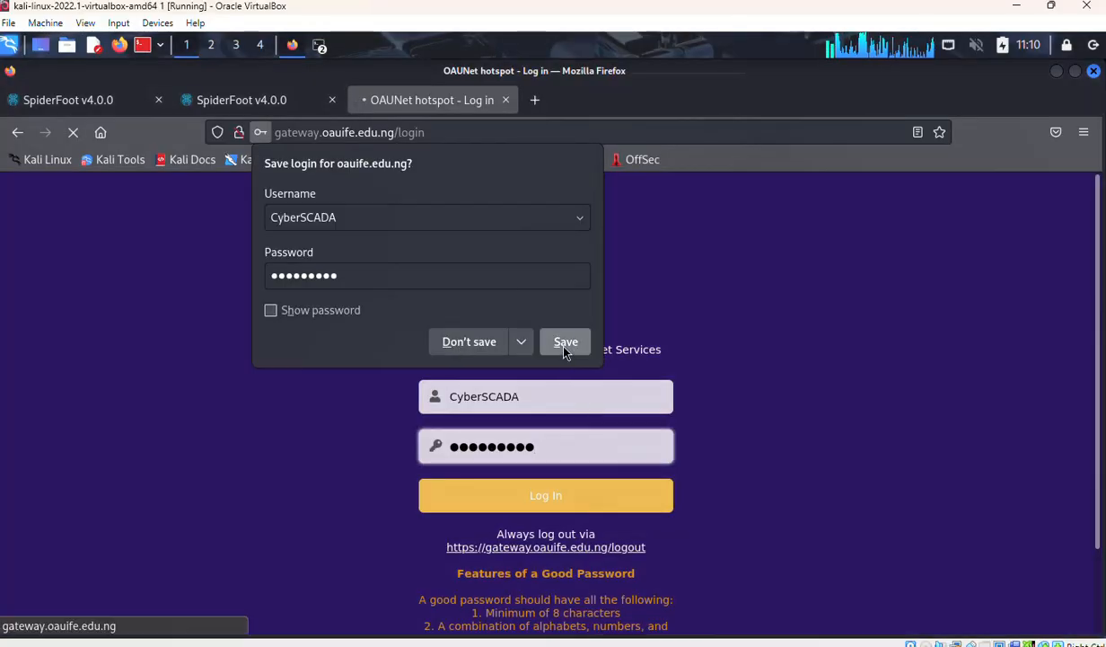
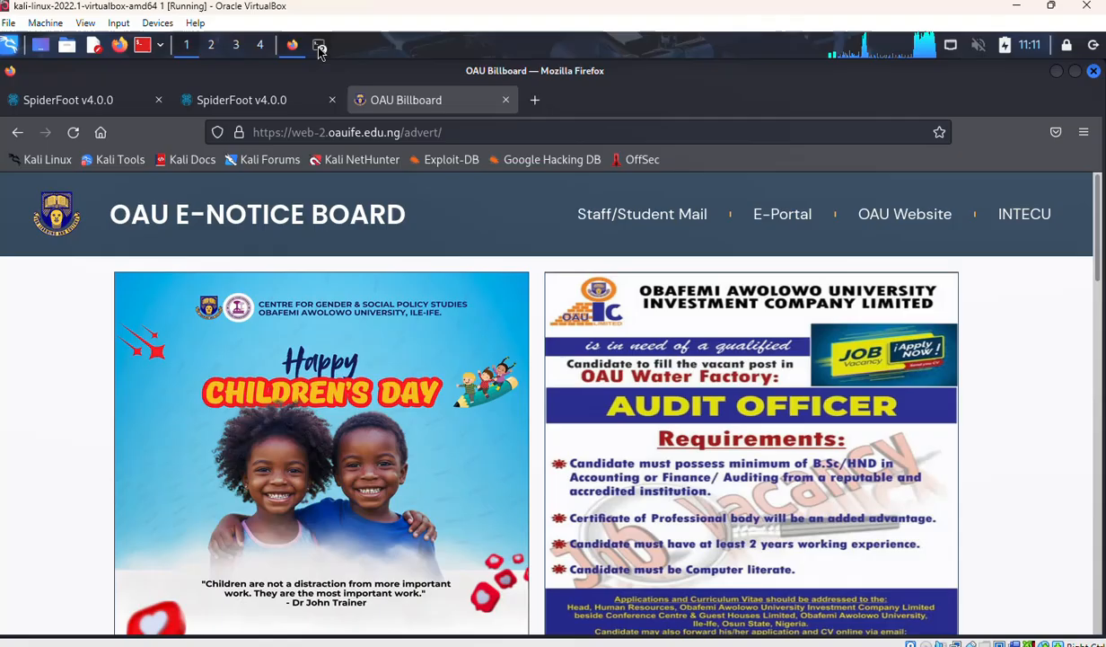
# Step: Switch back to the root terminal and run apt update again
pyautogui.click(320, 51)
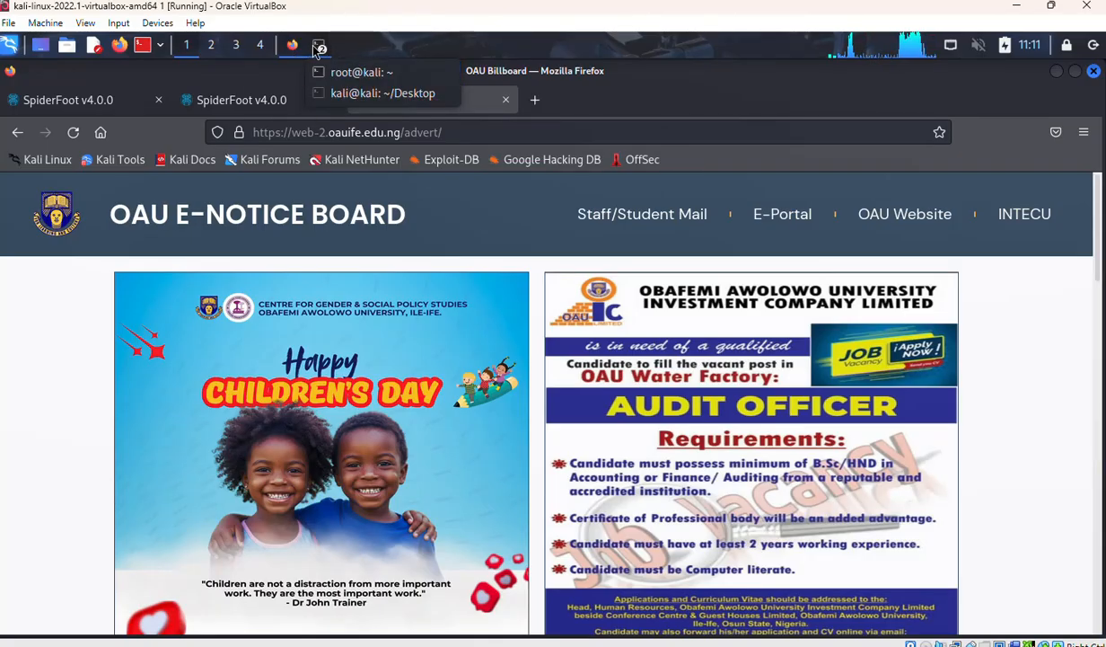
pyautogui.click(402, 44)
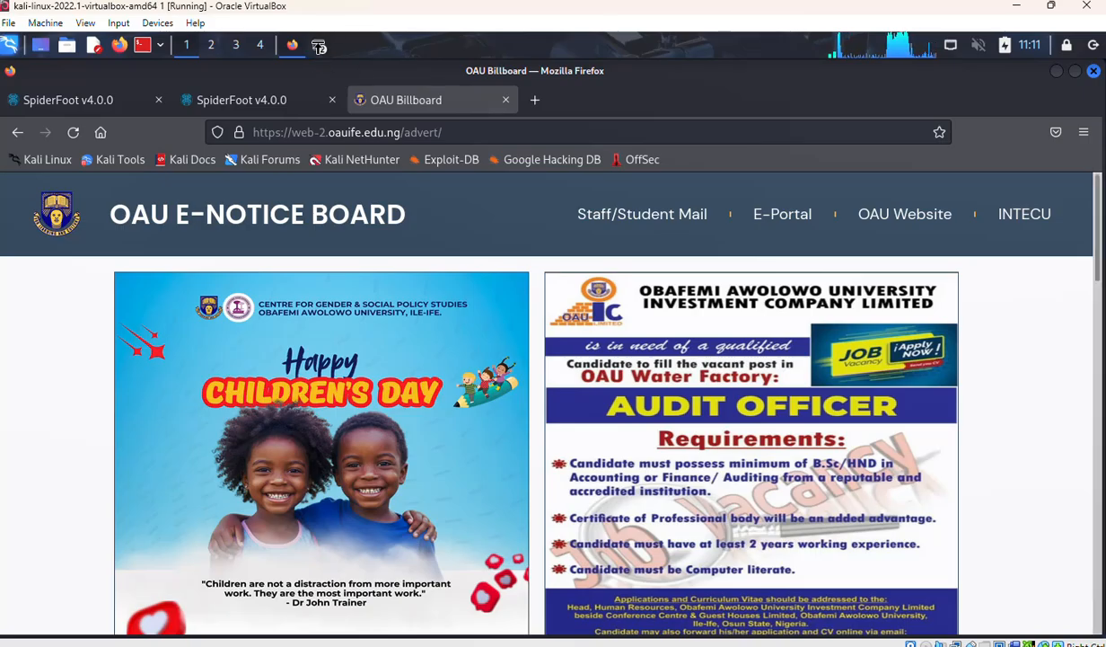
pyautogui.click(320, 46)
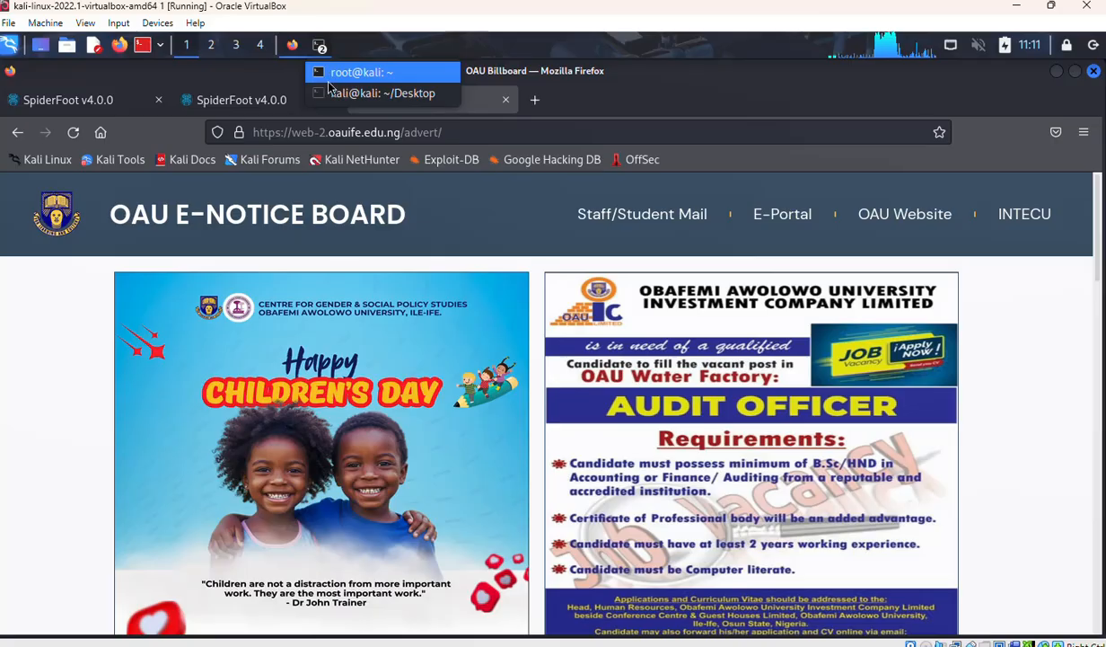
pyautogui.click(338, 78)
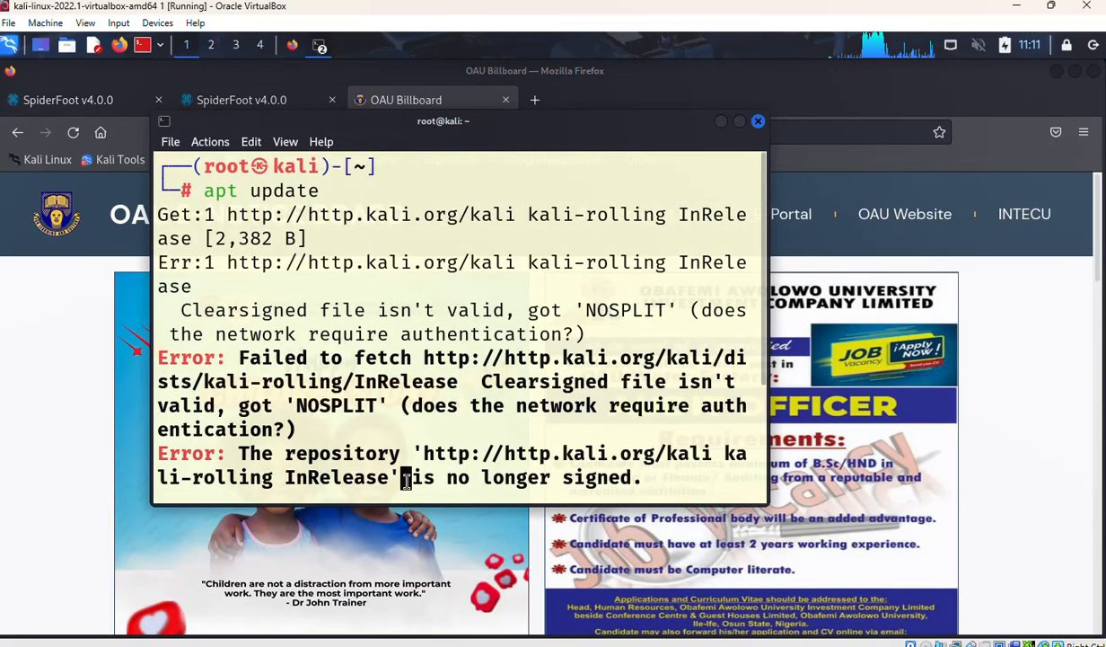
pyautogui.press('Up')
pyautogui.press('Return')
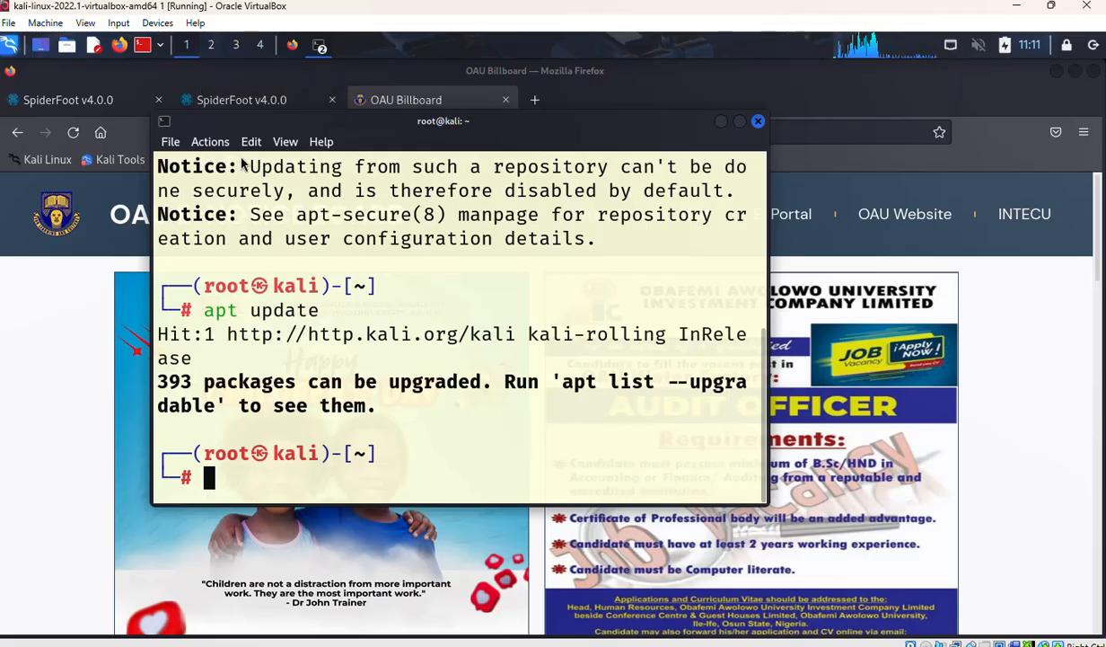
# Step: Bring the root terminal back in front of the browser and run ifconfig
pyautogui.click(71, 314)
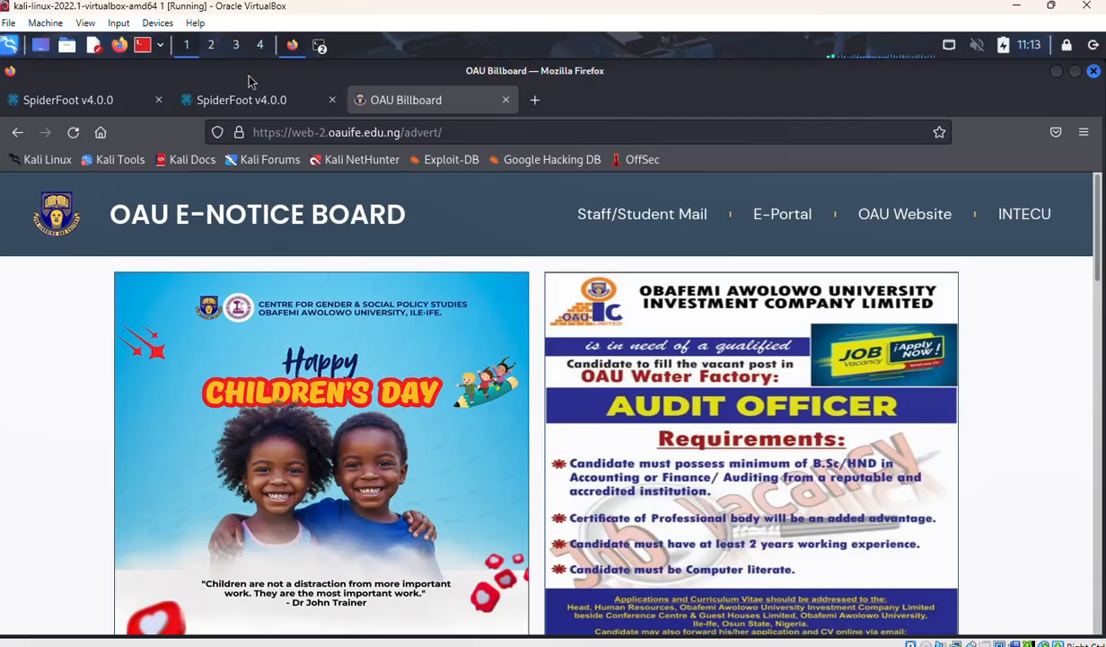
pyautogui.click(320, 46)
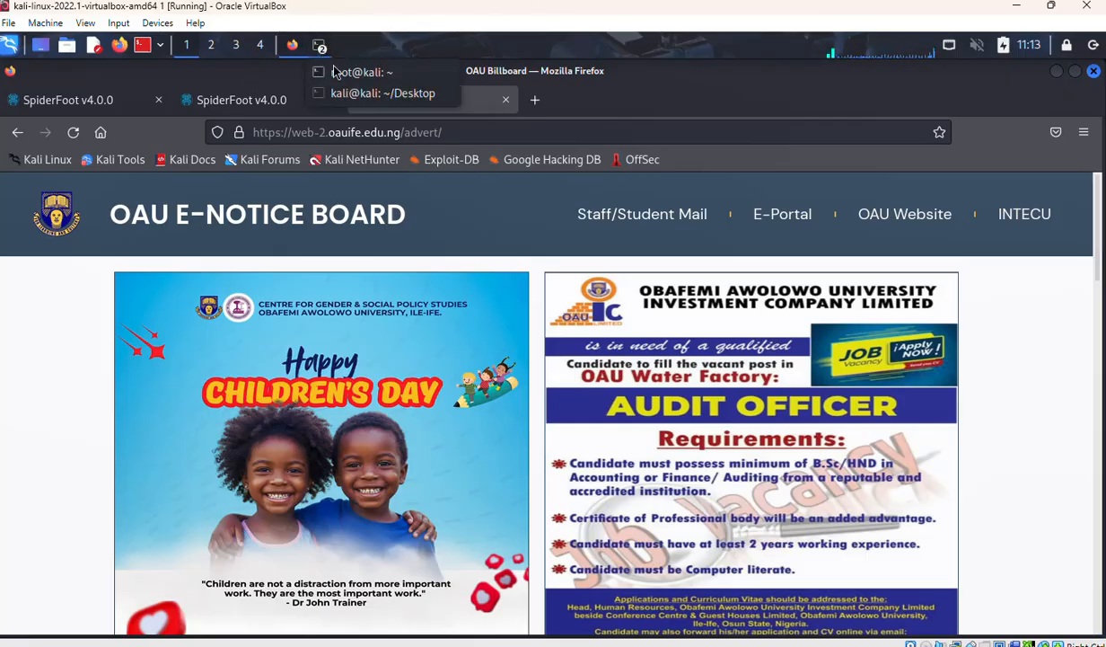
pyautogui.click(337, 70)
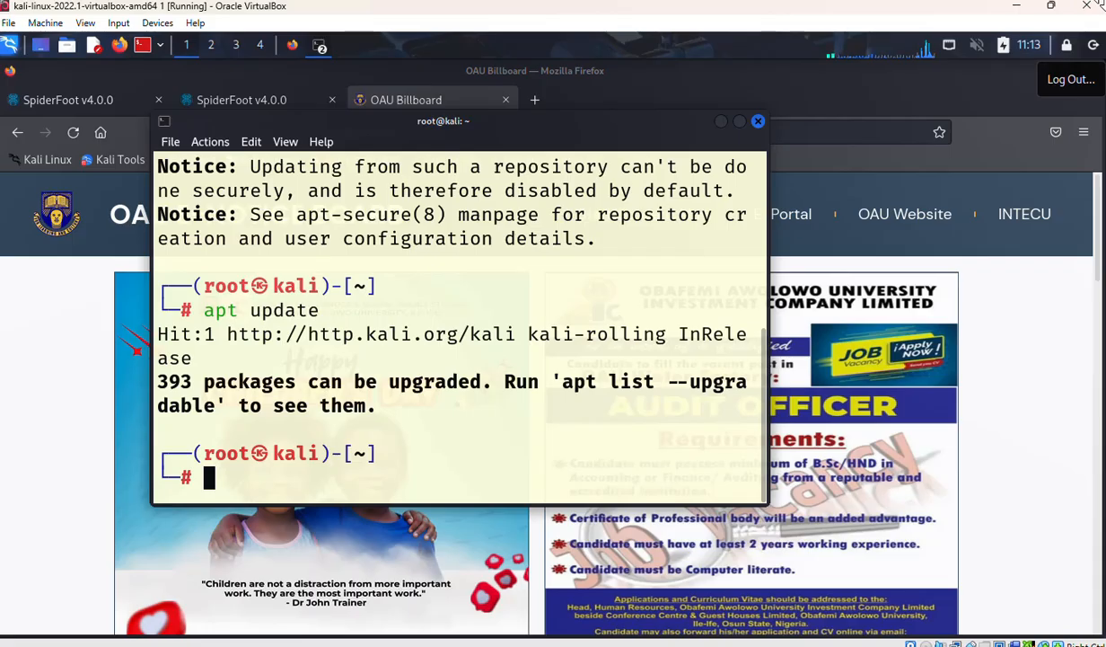
pyautogui.write('ifcong')
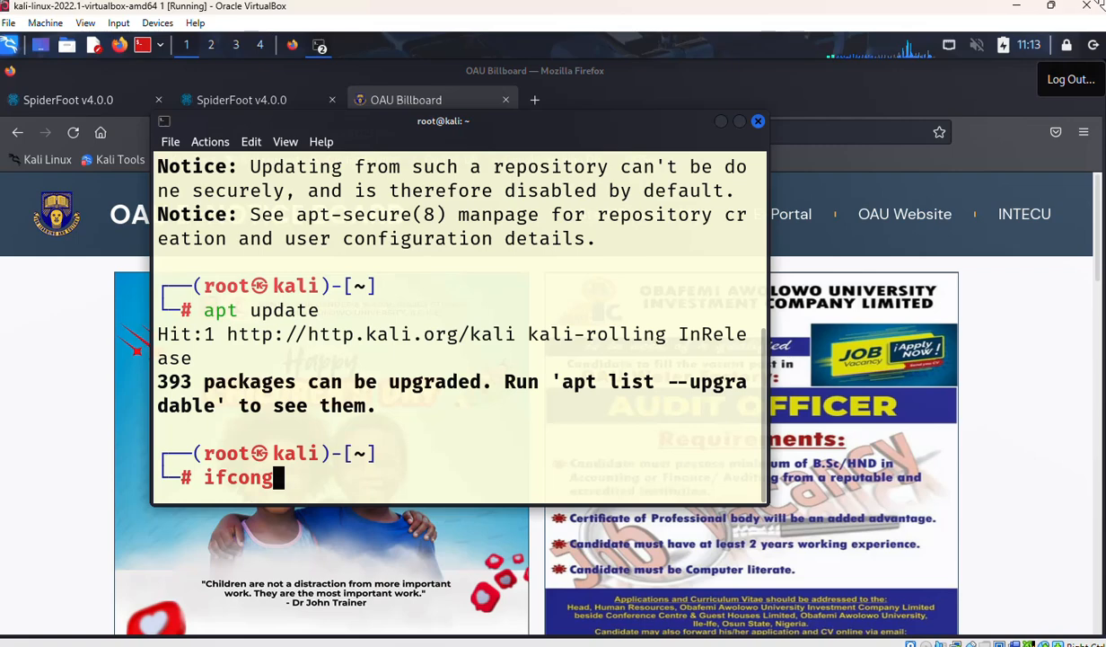
pyautogui.press('BackSpace')
pyautogui.write('fig')
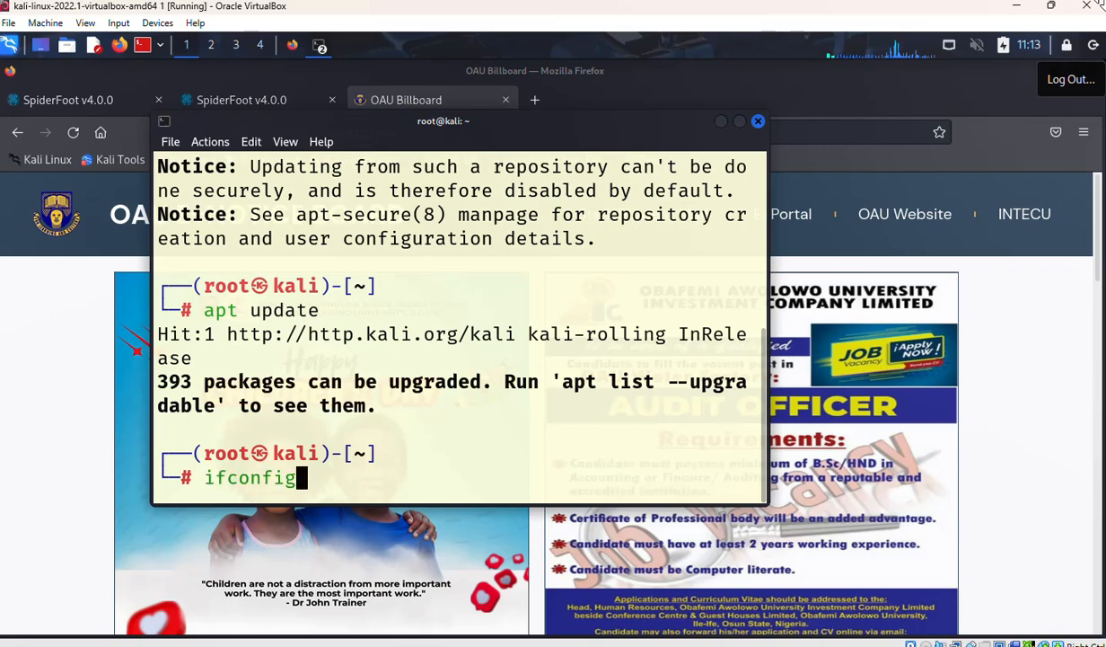
pyautogui.press('Return')
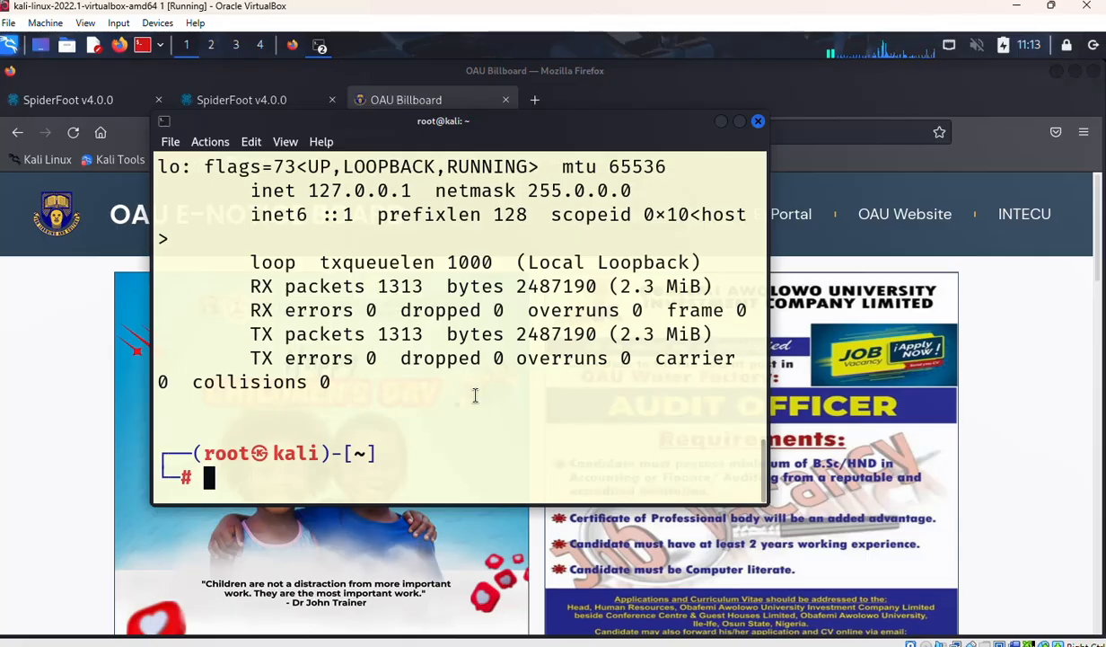
# Step: Examine the ifconfig output from the docker0 entry onward, and highlight the eth0 interface name and its inet address
pyautogui.scroll(1, 464, 388)
pyautogui.scroll(8, 464, 388)
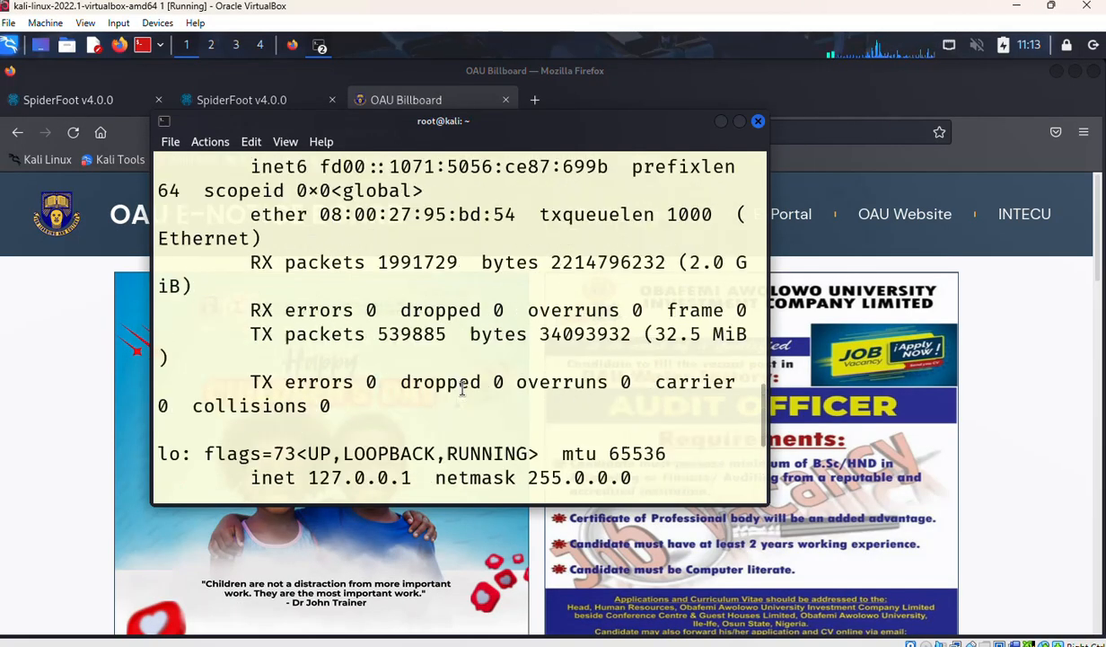
pyautogui.scroll(5, 463, 388)
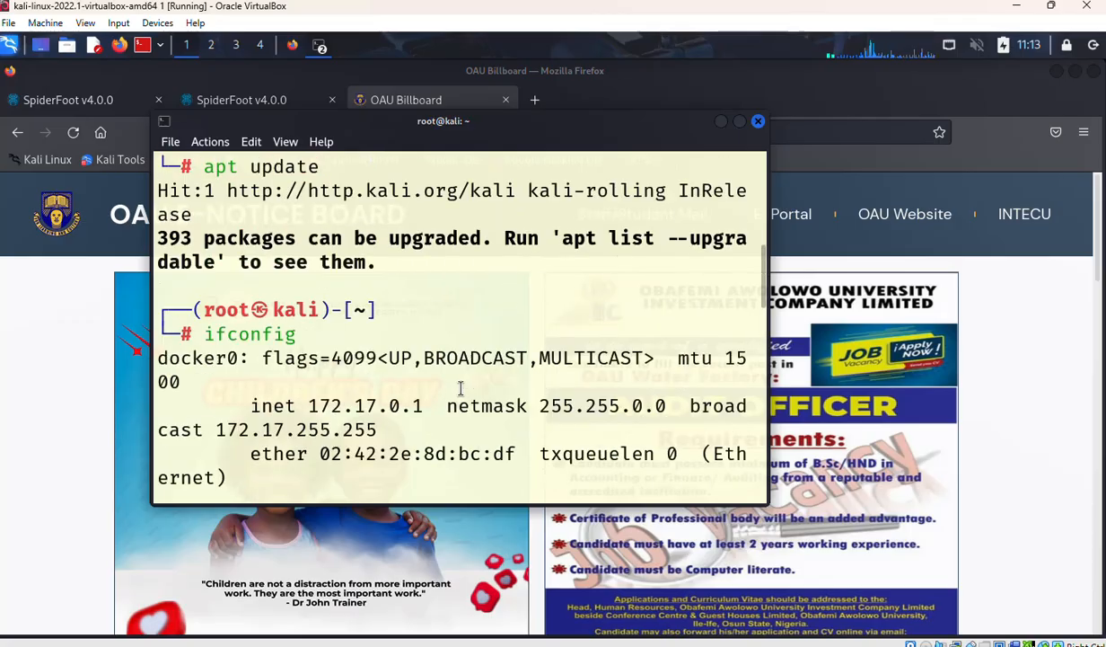
pyautogui.scroll(-1, 444, 375)
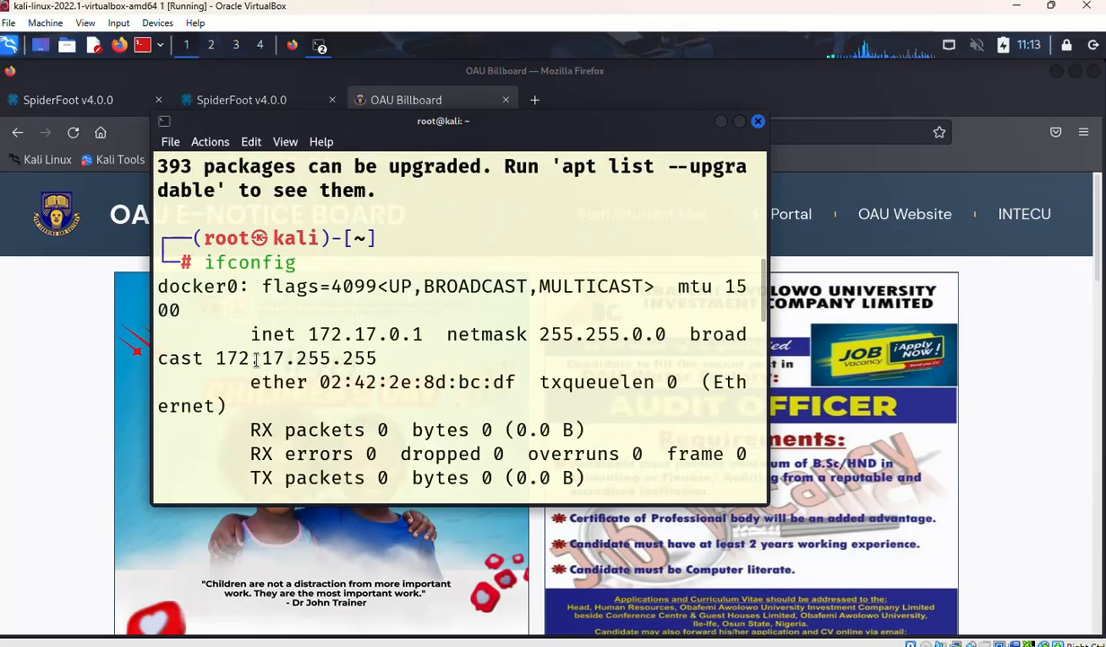
pyautogui.scroll(-4, 256, 359)
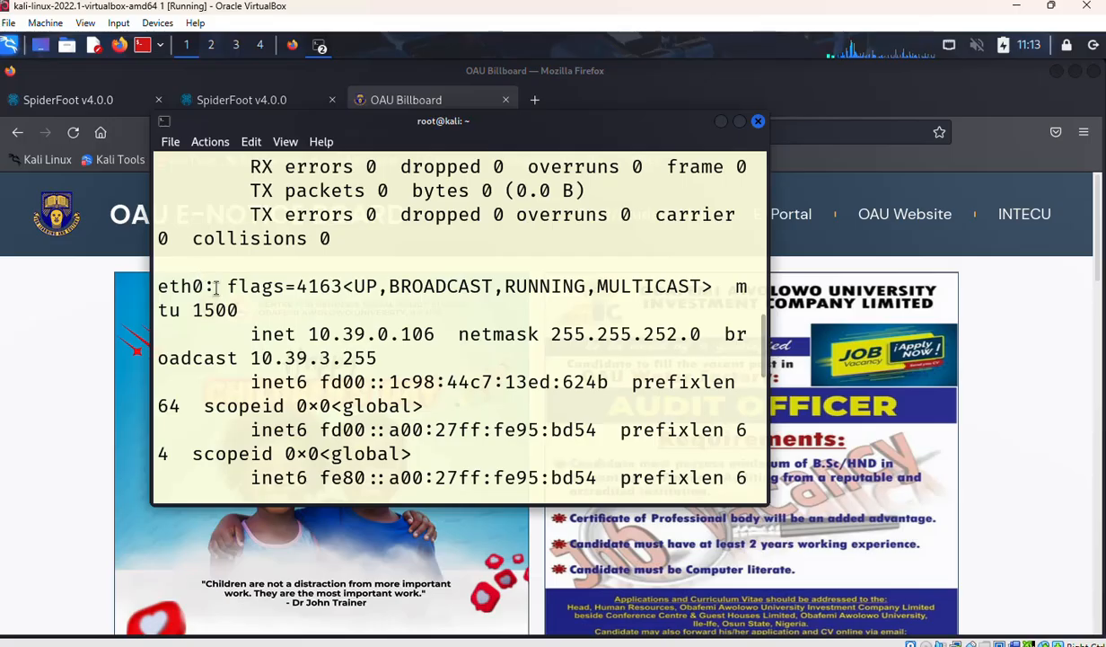
pyautogui.moveTo(215, 286); pyautogui.dragTo(158, 289)
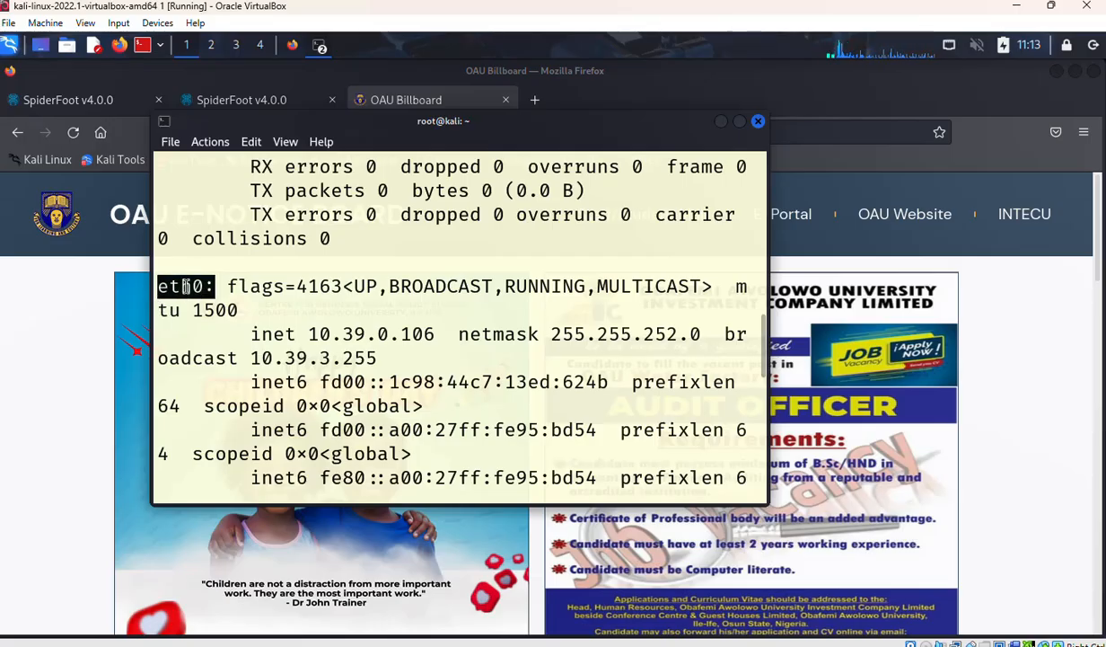
pyautogui.click(179, 278)
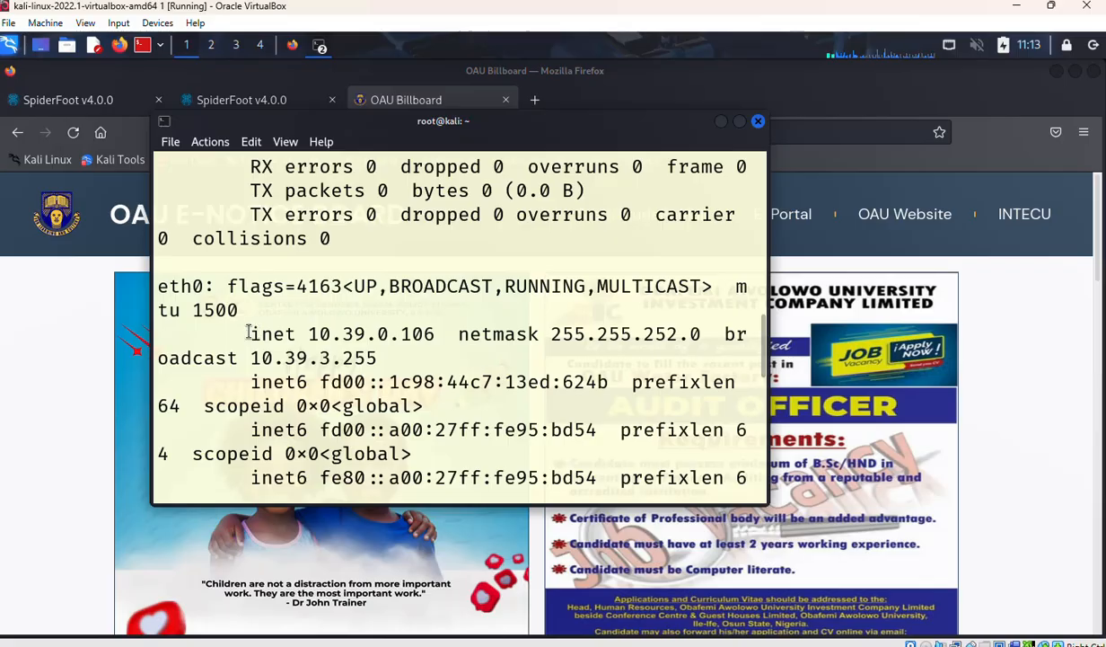
pyautogui.moveTo(252, 333); pyautogui.dragTo(436, 337)
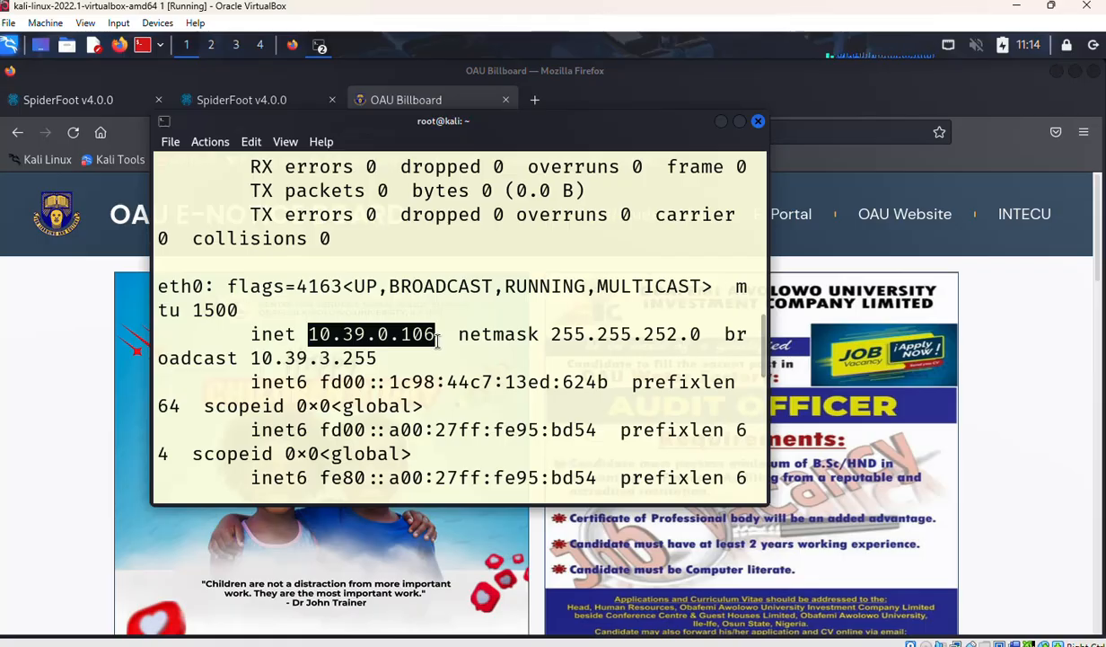
pyautogui.scroll(-9, 445, 436)
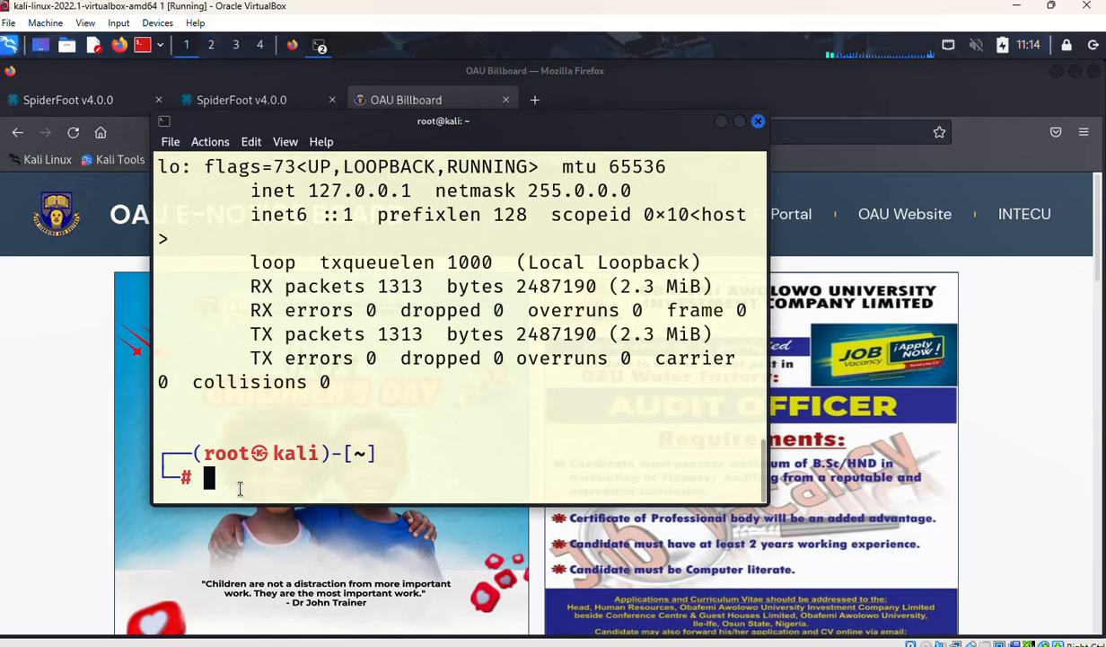
pyautogui.write('ping www.')
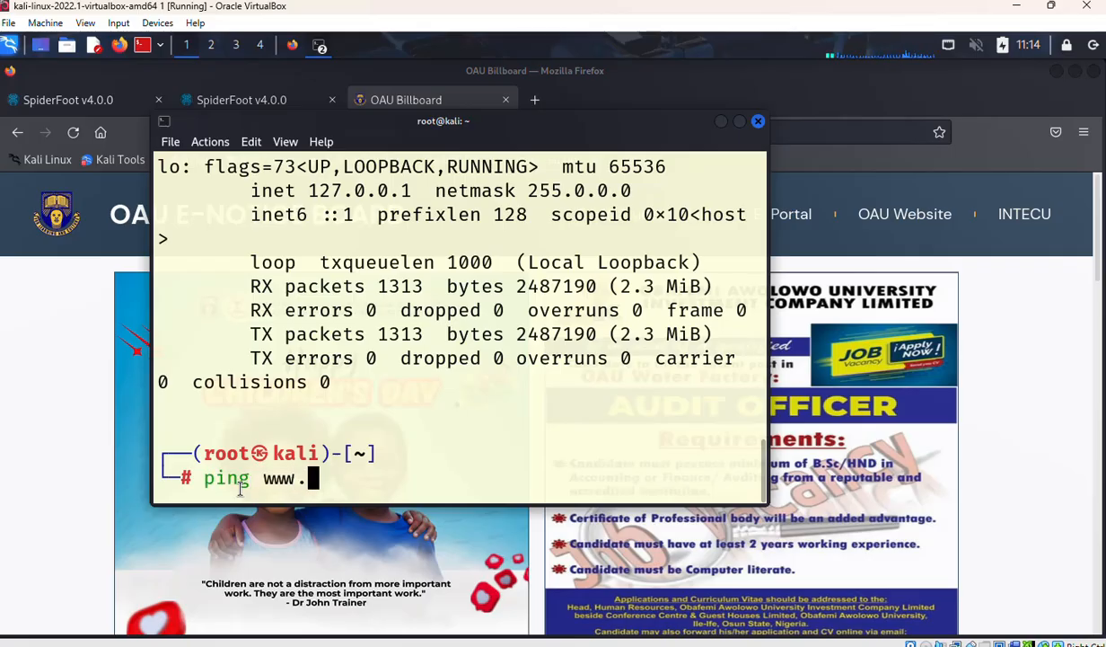
pyautogui.write('google')
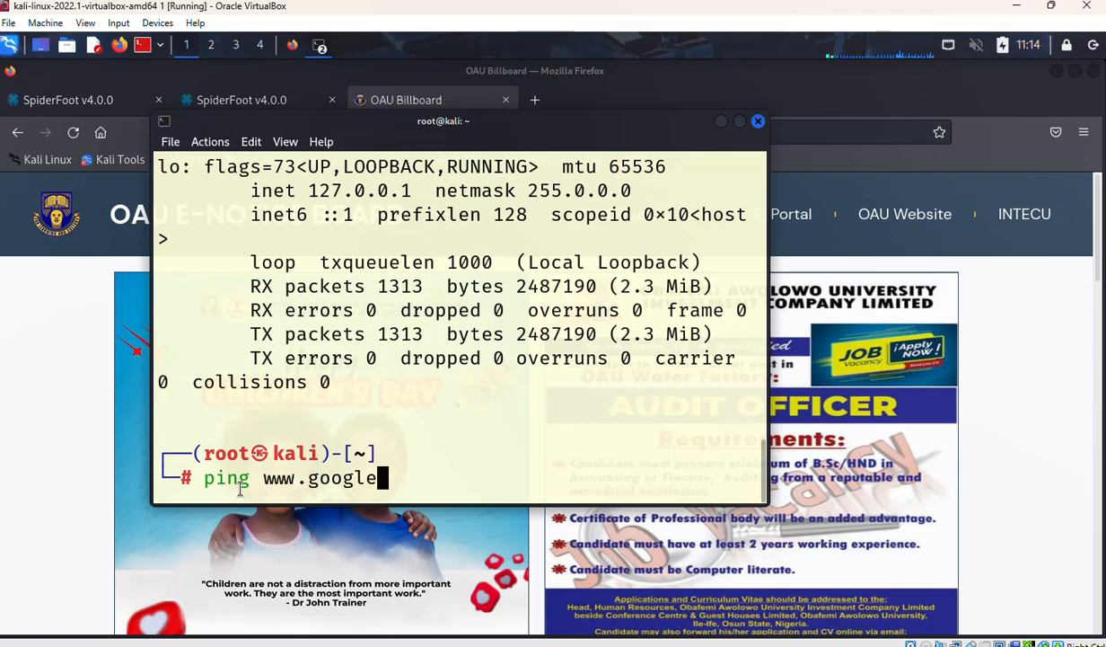
pyautogui.write('.com')
pyautogui.press('Return')
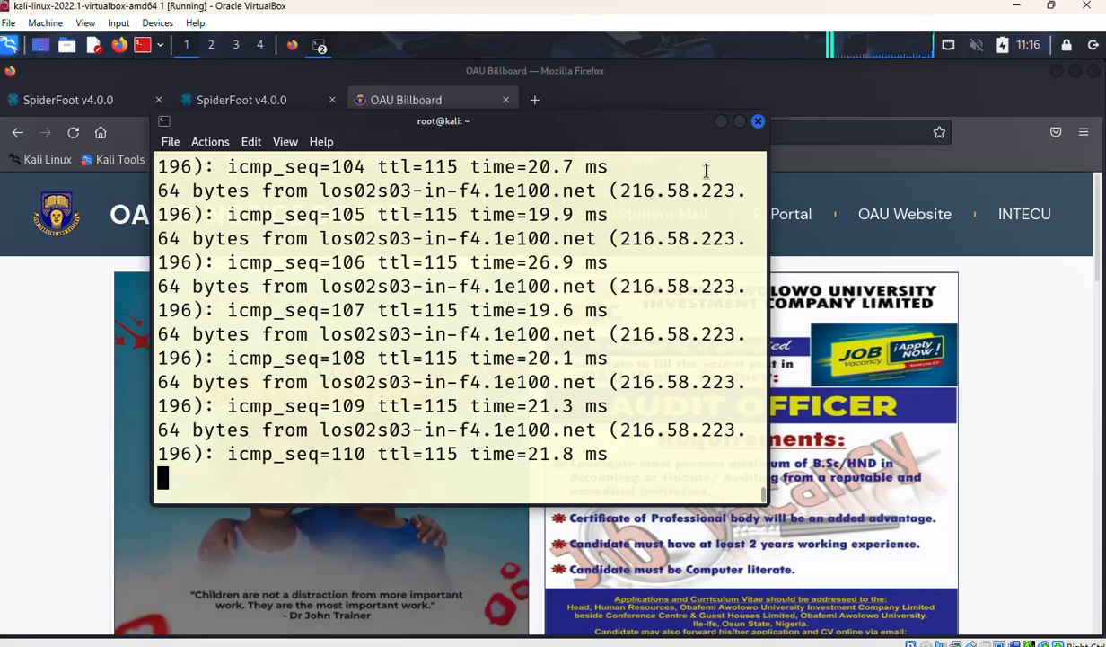
# Step: Minimize the root terminal and show the Kali machine's Ethernet and VPN connection options
pyautogui.click(722, 123)
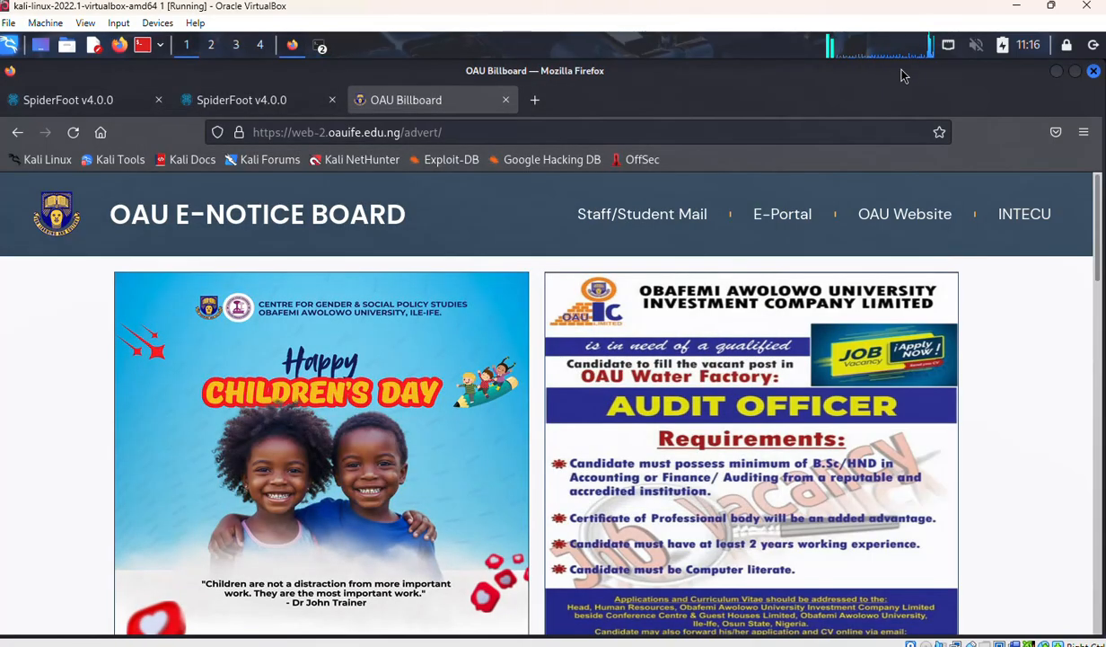
pyautogui.click(949, 51)
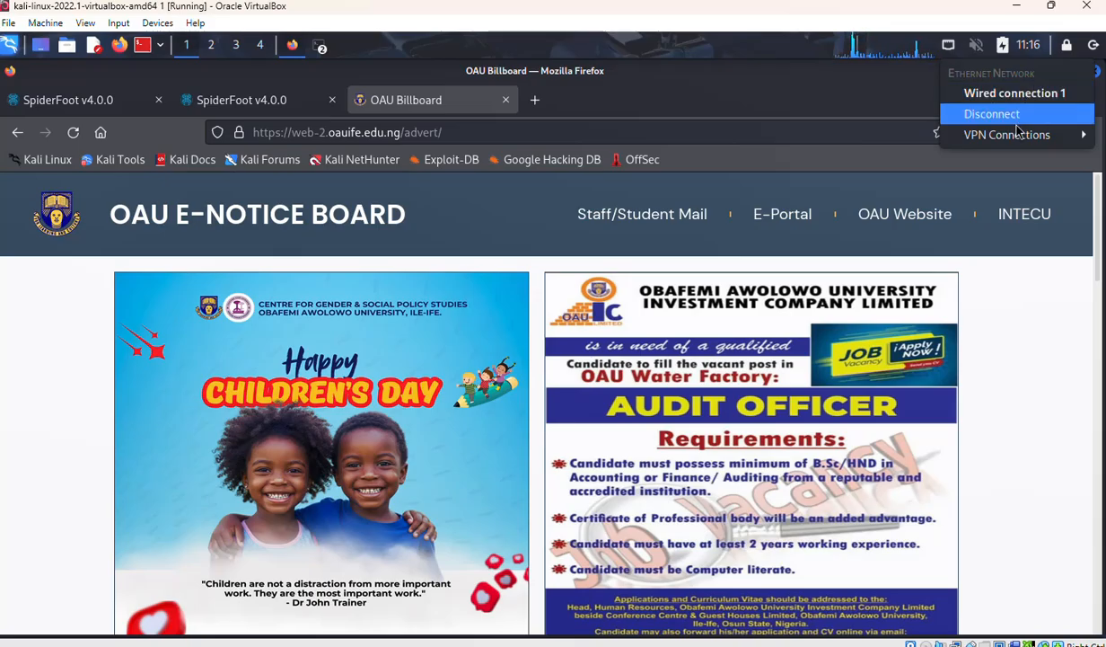
pyautogui.moveTo(1018, 128)
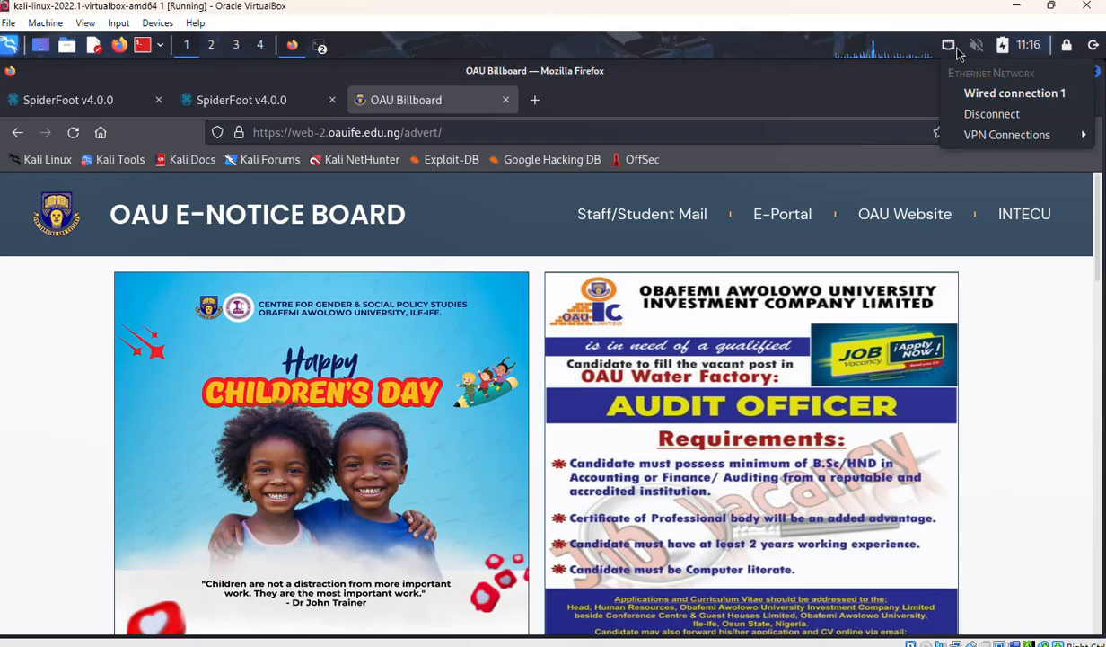
# Step: Close the network connection options, bring the root terminal back in front of the browser and examine the ping replies
pyautogui.click(931, 77)
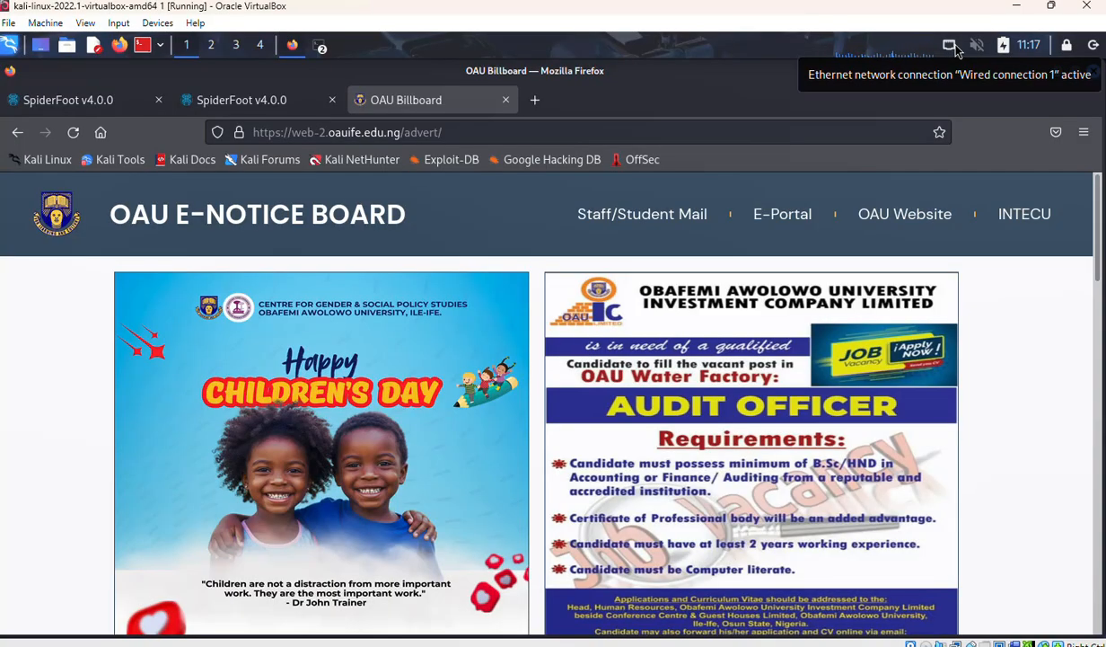
pyautogui.click(318, 54)
pyautogui.click(346, 72)
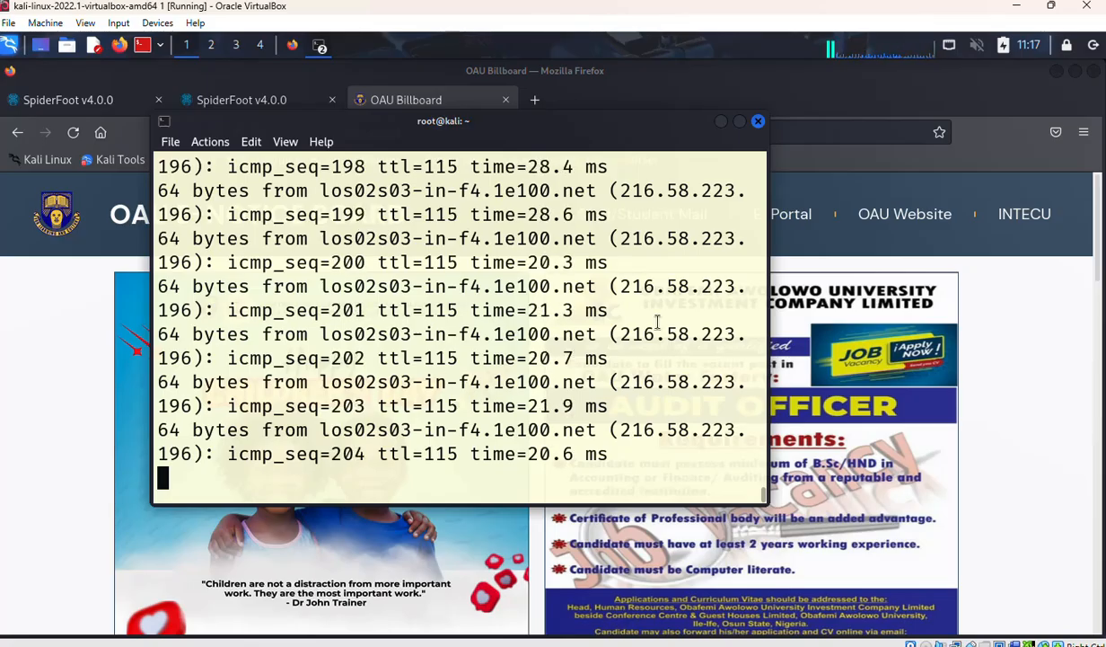
pyautogui.scroll(1, 485, 359)
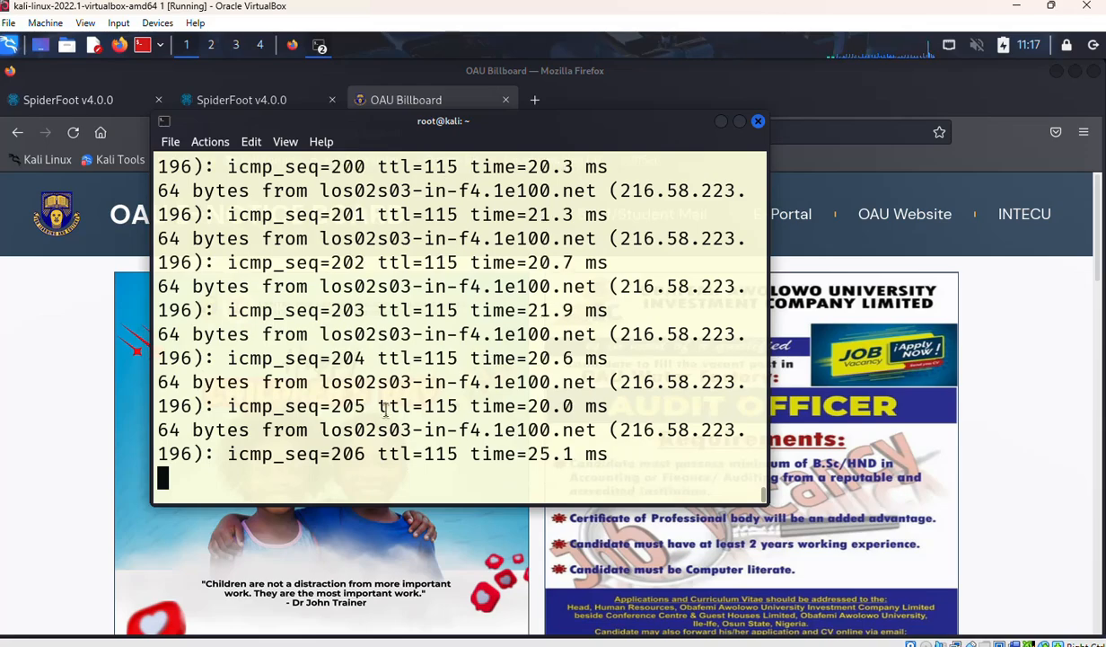
pyautogui.scroll(13, 327, 385)
pyautogui.scroll(-6, 476, 321)
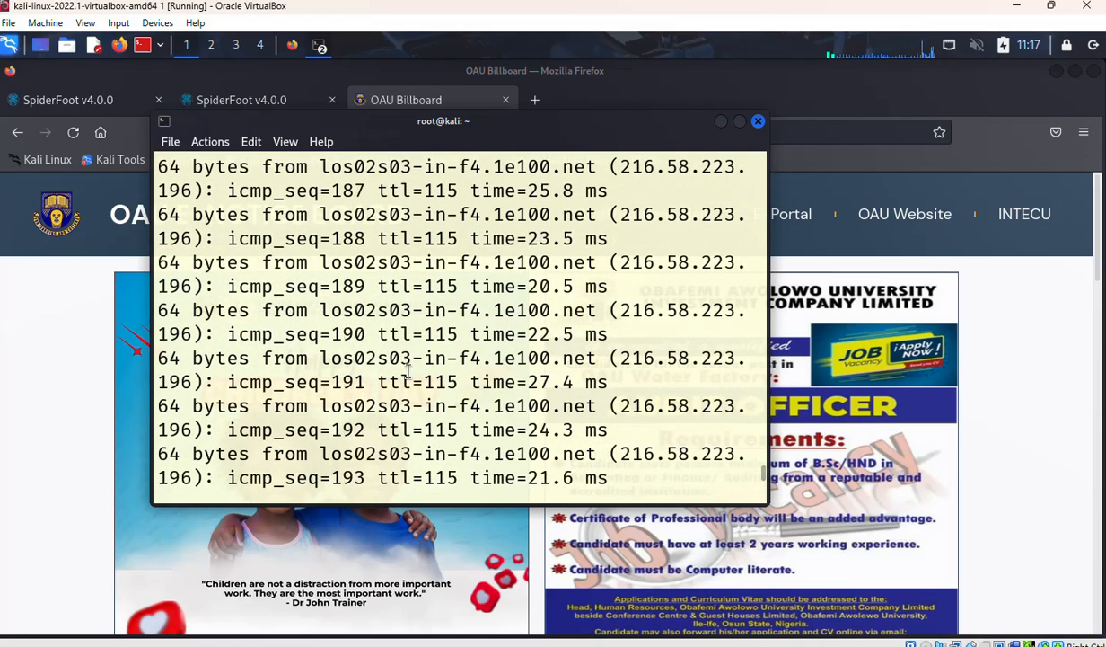
pyautogui.scroll(9, 476, 321)
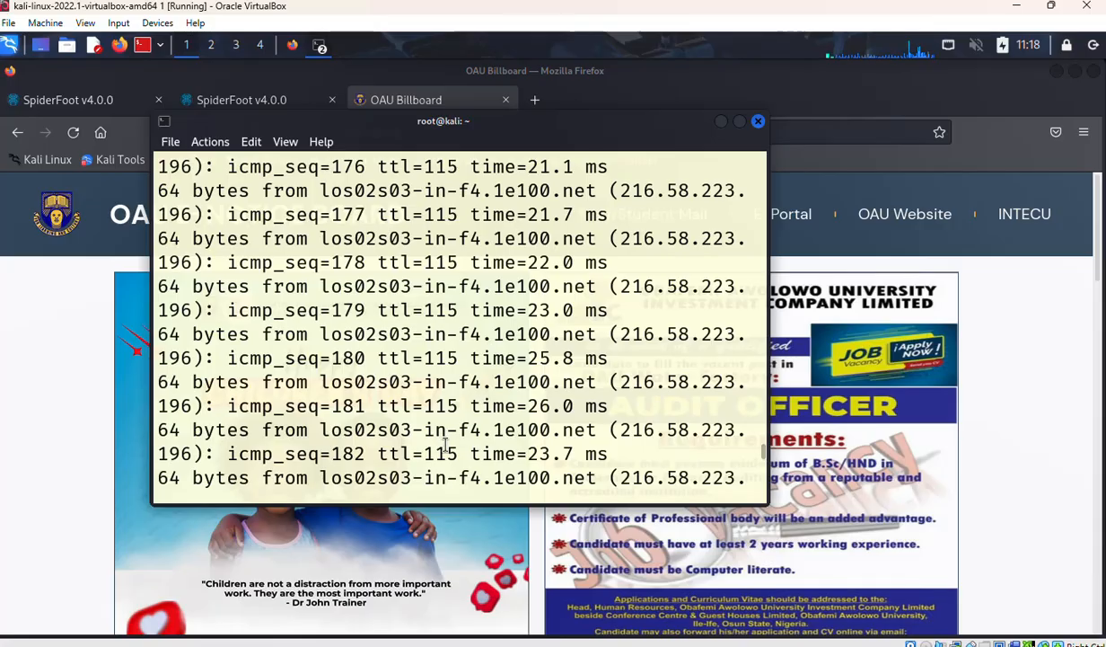
pyautogui.scroll(-8, 441, 446)
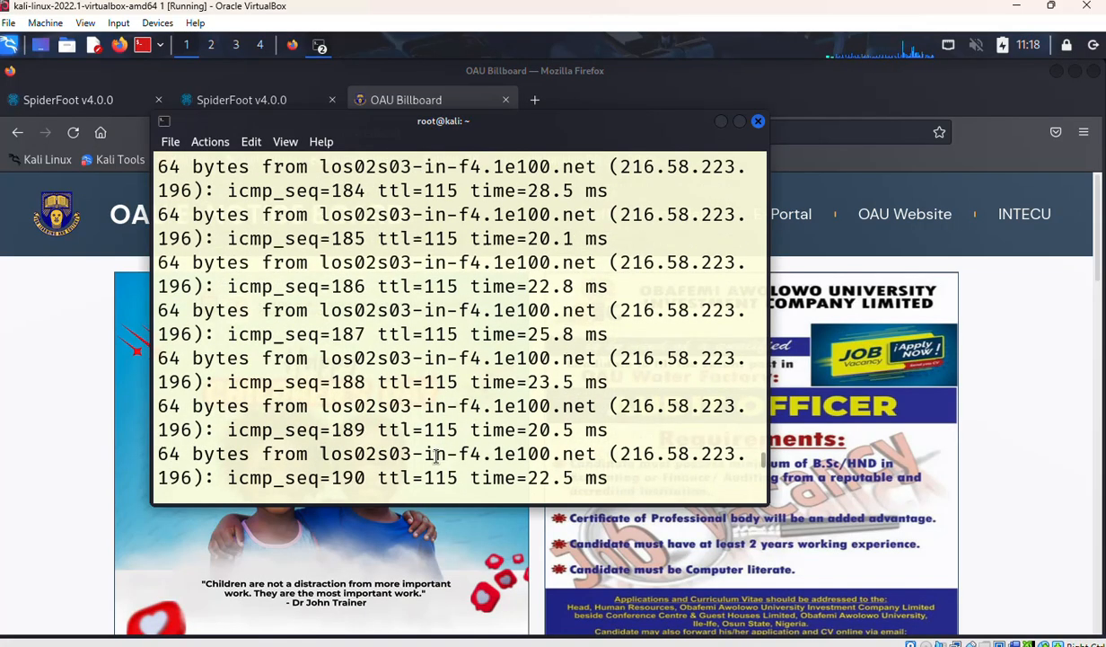
pyautogui.scroll(-6, 431, 464)
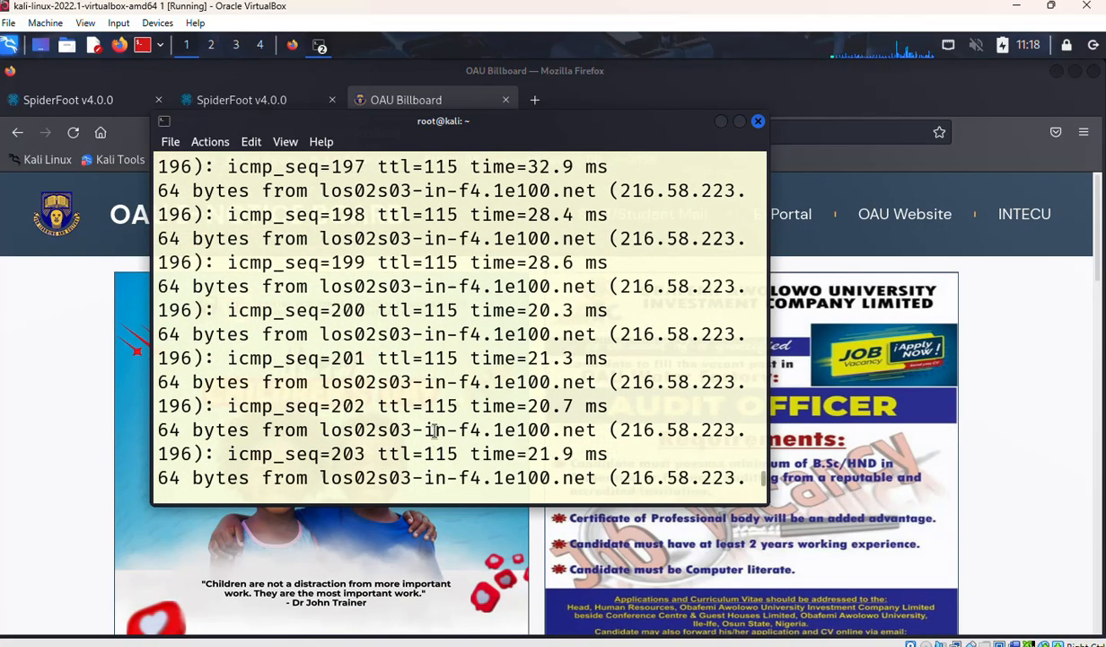
pyautogui.hotkey('ctrl', 'z')
pyautogui.press('Return')
pyautogui.press('Return')
pyautogui.scroll(16, 381, 386)
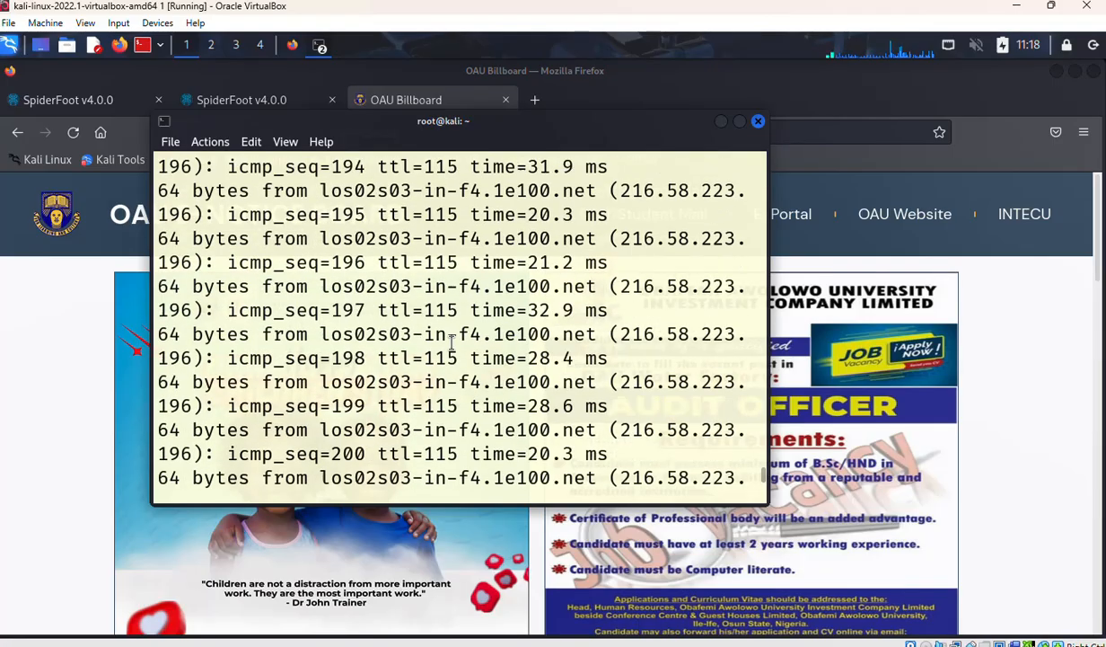
pyautogui.scroll(-16, 459, 311)
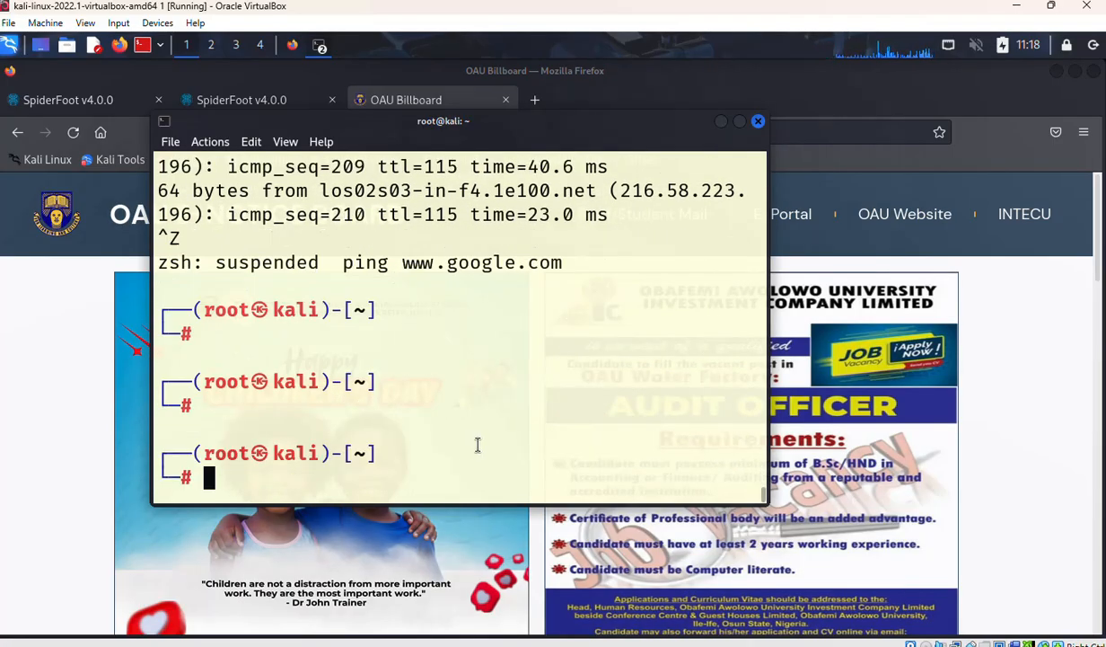
# Step: Run apt upgrade -y in the root terminal and review the package list and summary in its output
pyautogui.write('spt')
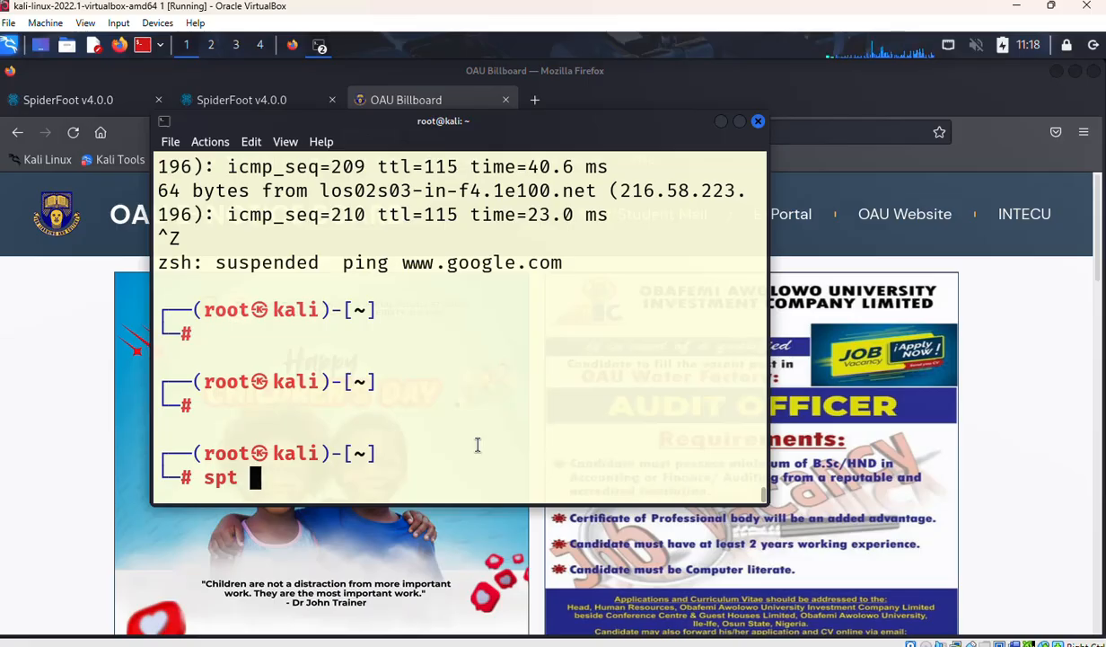
pyautogui.press('BackSpace')
pyautogui.press('BackSpace')
pyautogui.press('BackSpace')
pyautogui.press('BackSpace')
pyautogui.write('a')
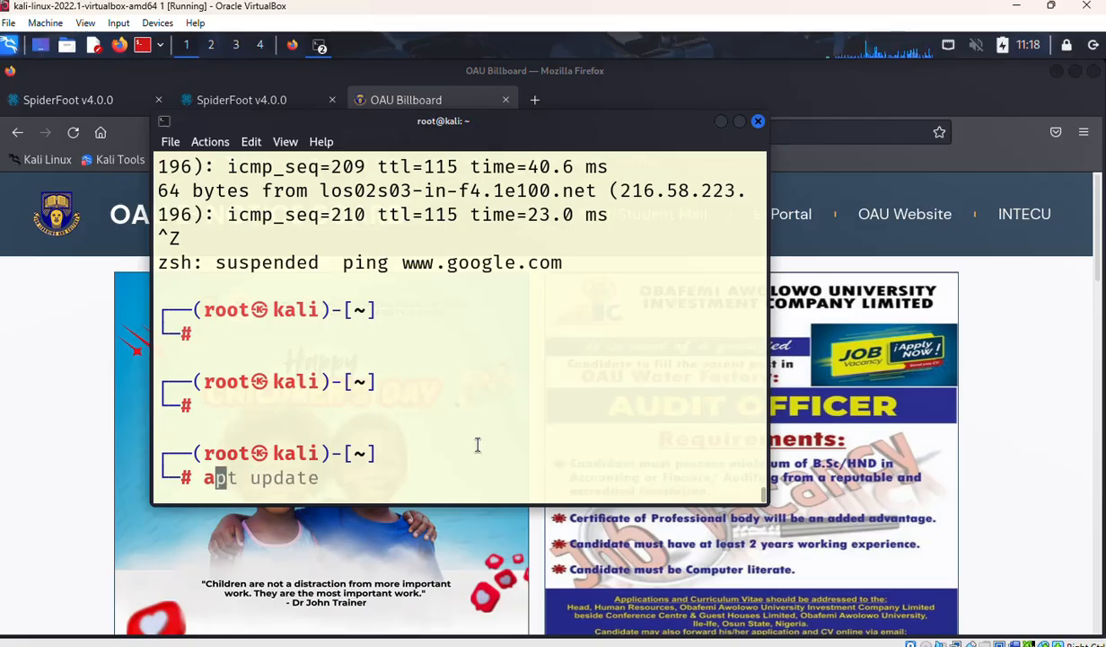
pyautogui.write('pt upgrade ')
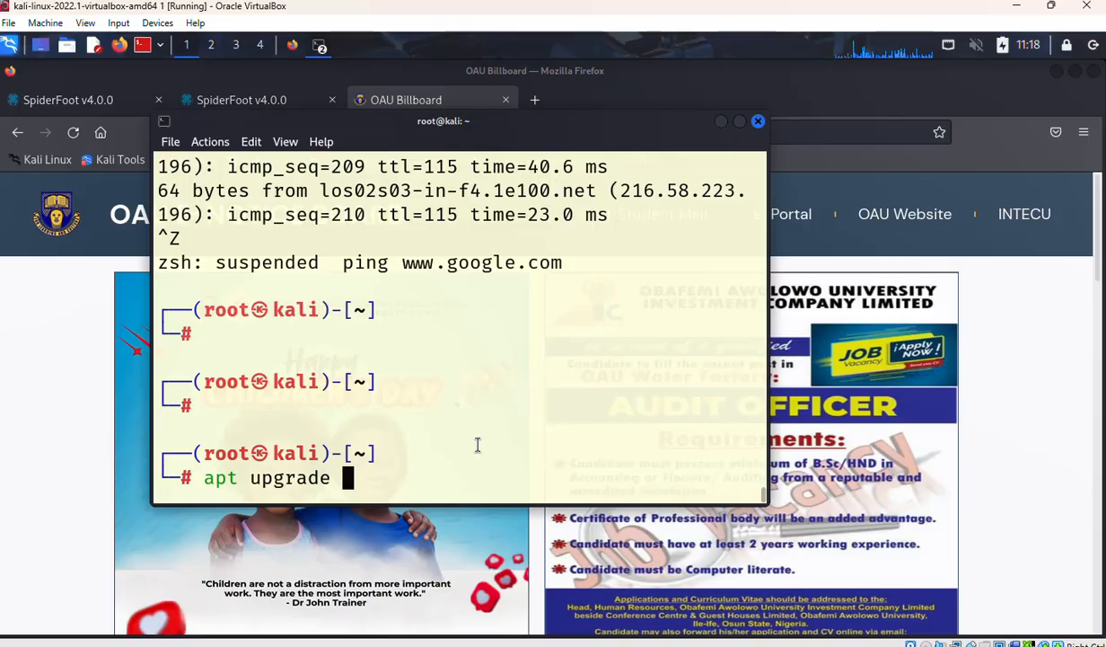
pyautogui.write('-y')
pyautogui.press('Return')
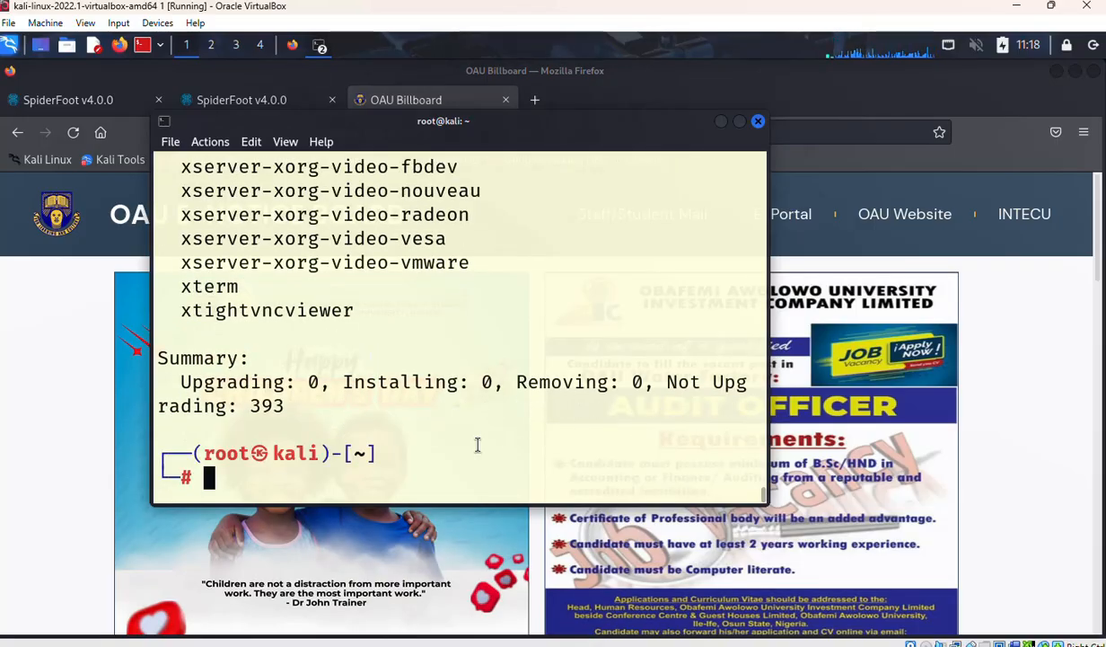
pyautogui.scroll(6, 431, 342)
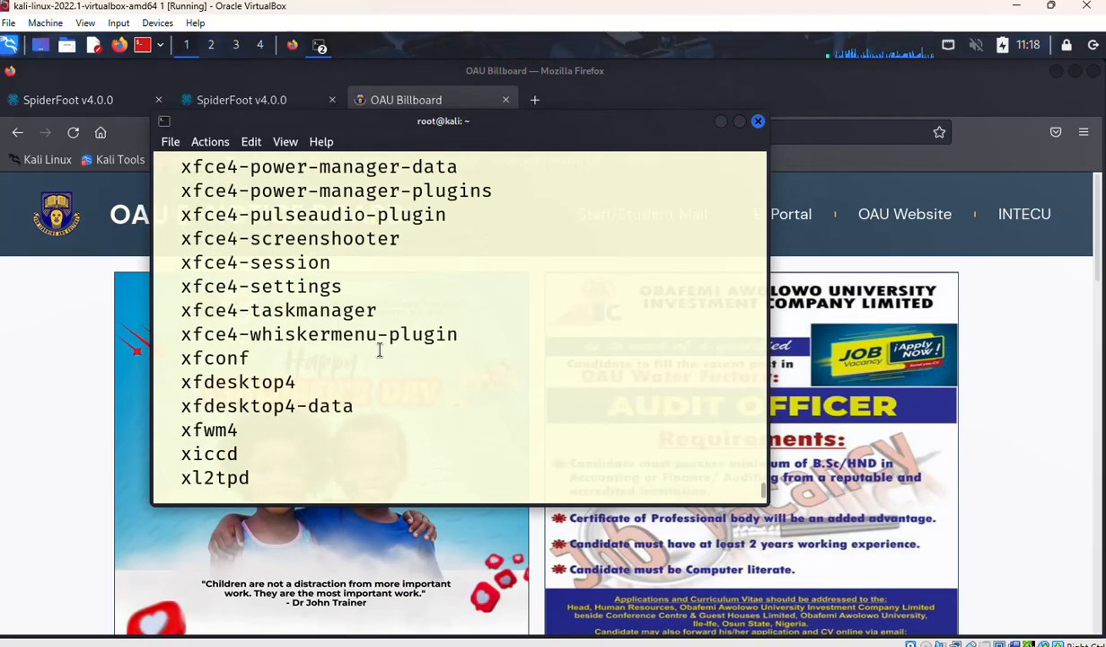
pyautogui.scroll(10, 386, 323)
pyautogui.scroll(-8, 386, 320)
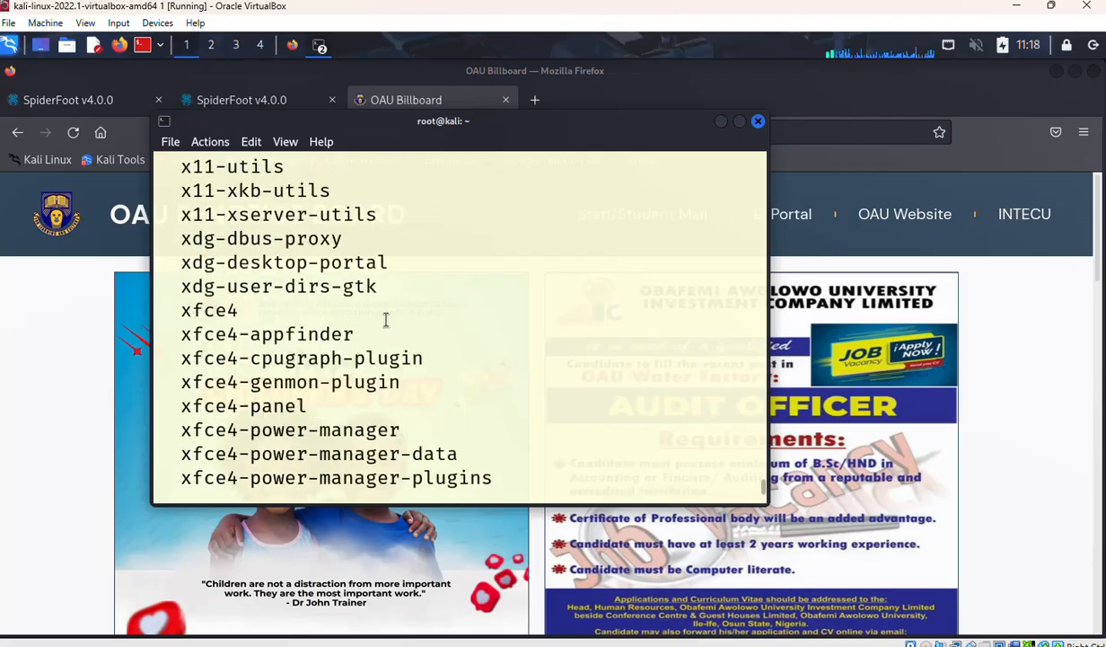
pyautogui.scroll(-10, 386, 320)
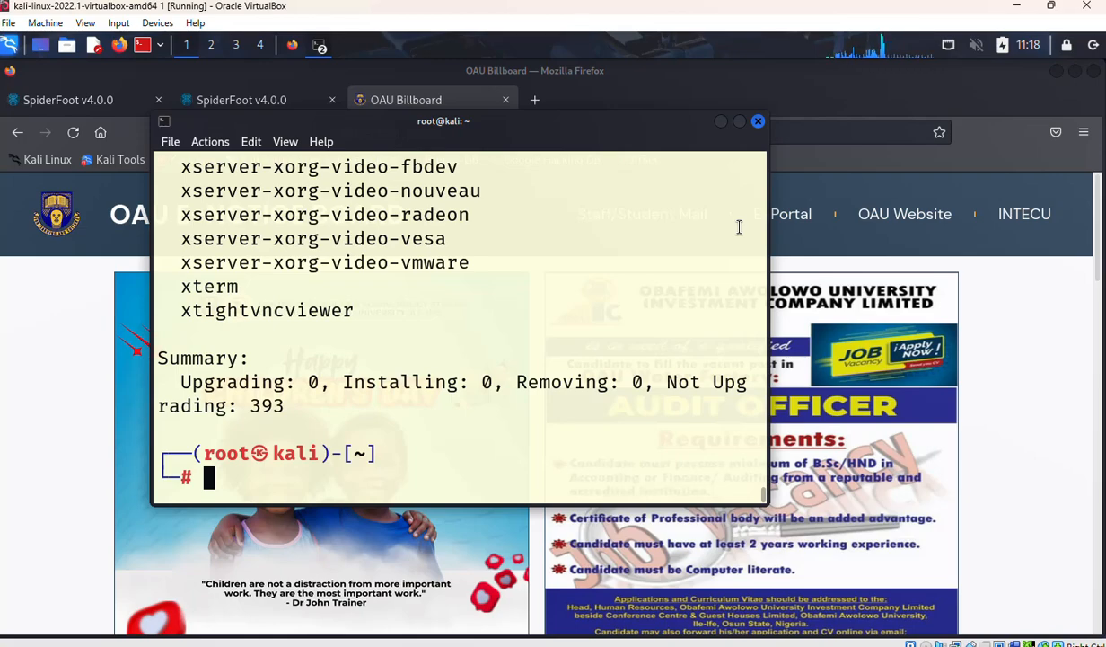
# Step: Minimize the root terminal and check the virtual machine's Adapter 1 network settings, accepting them without changes
pyautogui.click(719, 123)
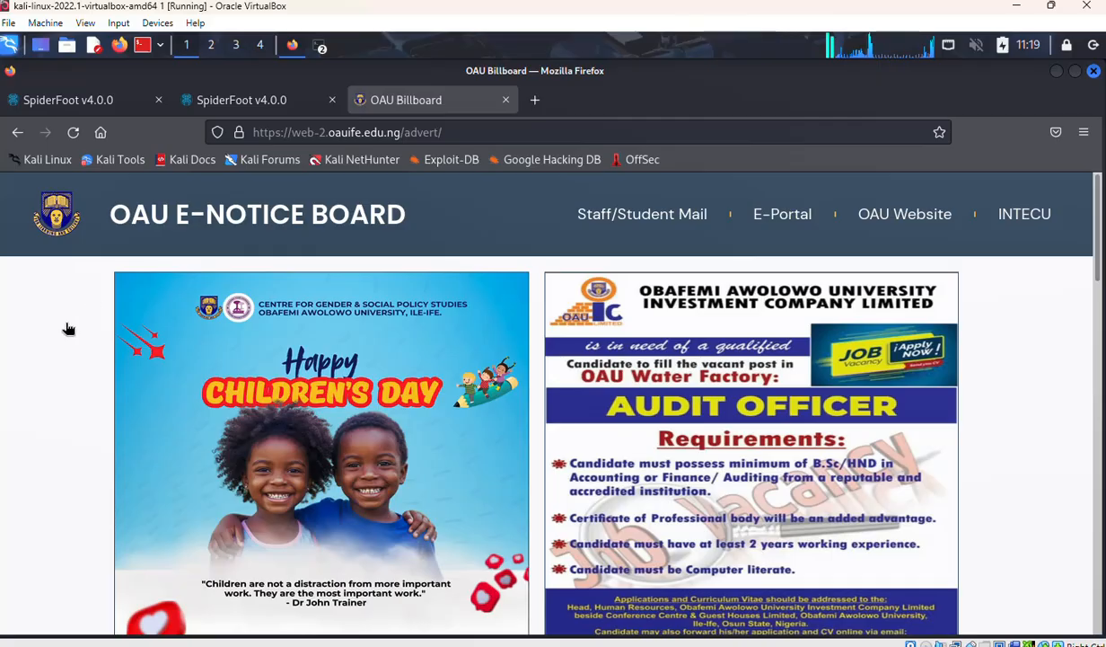
pyautogui.click(158, 22)
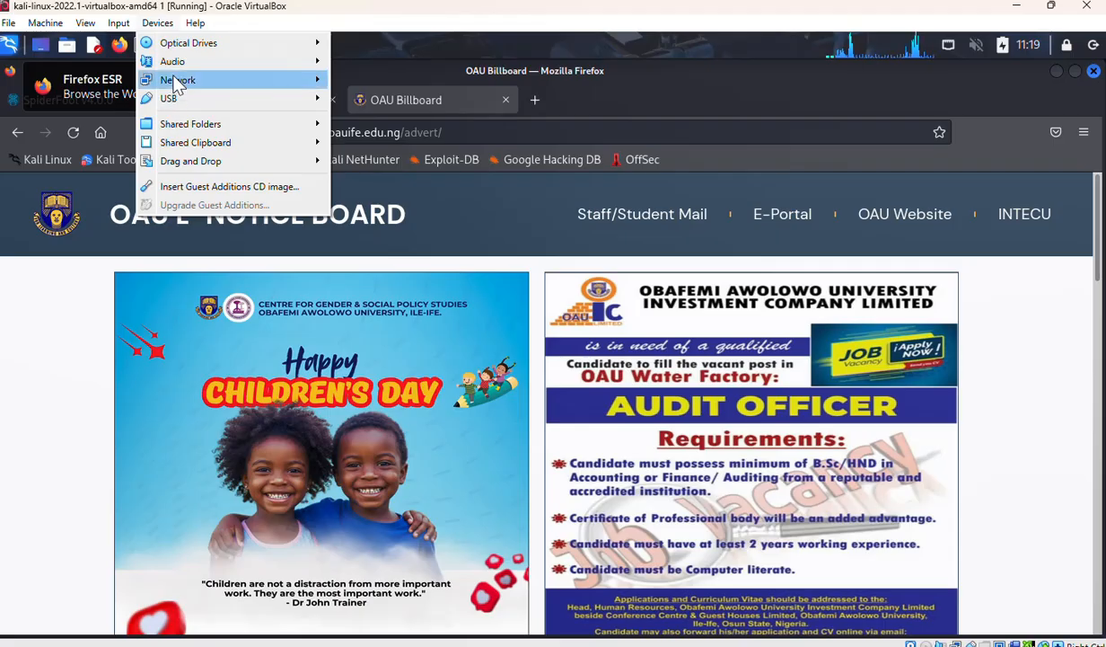
pyautogui.moveTo(176, 82)
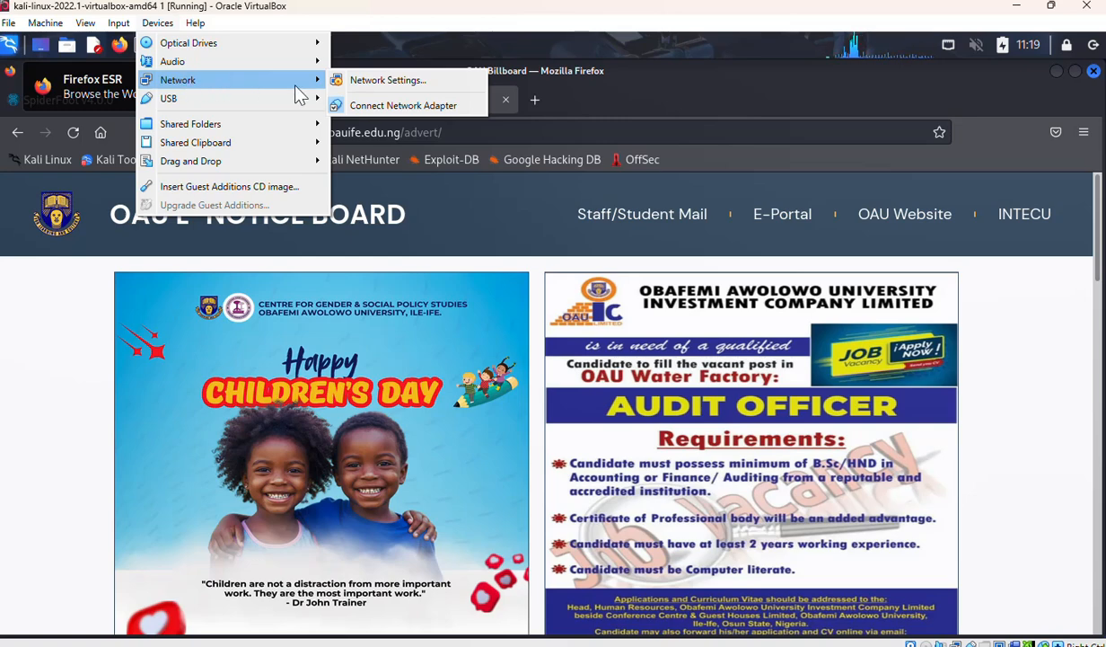
pyautogui.click(389, 85)
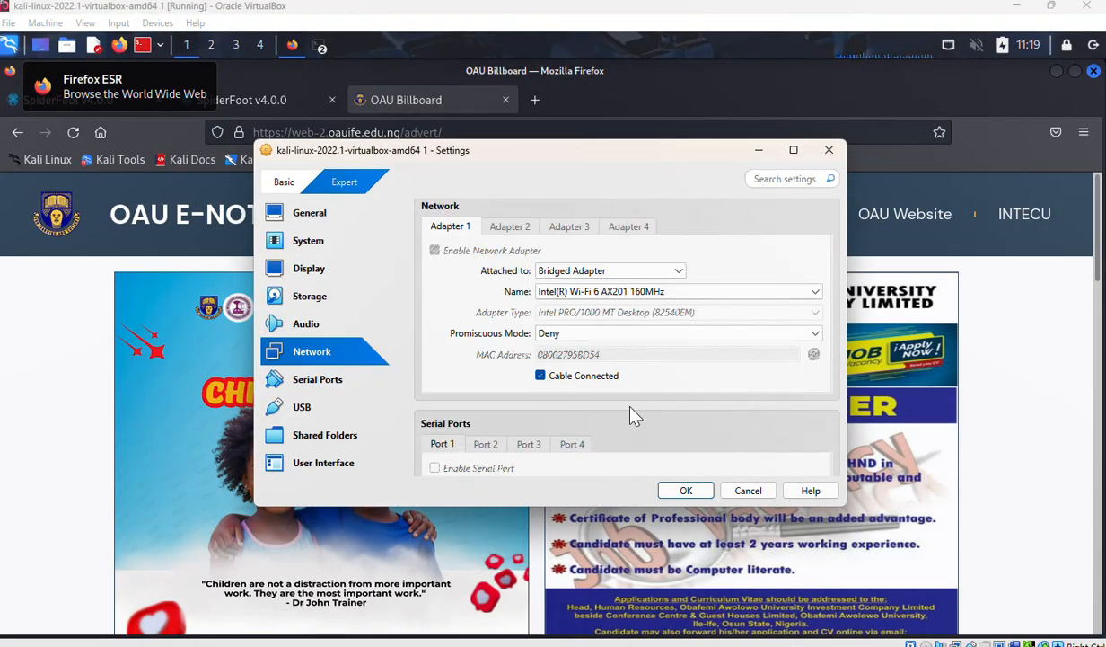
pyautogui.click(686, 492)
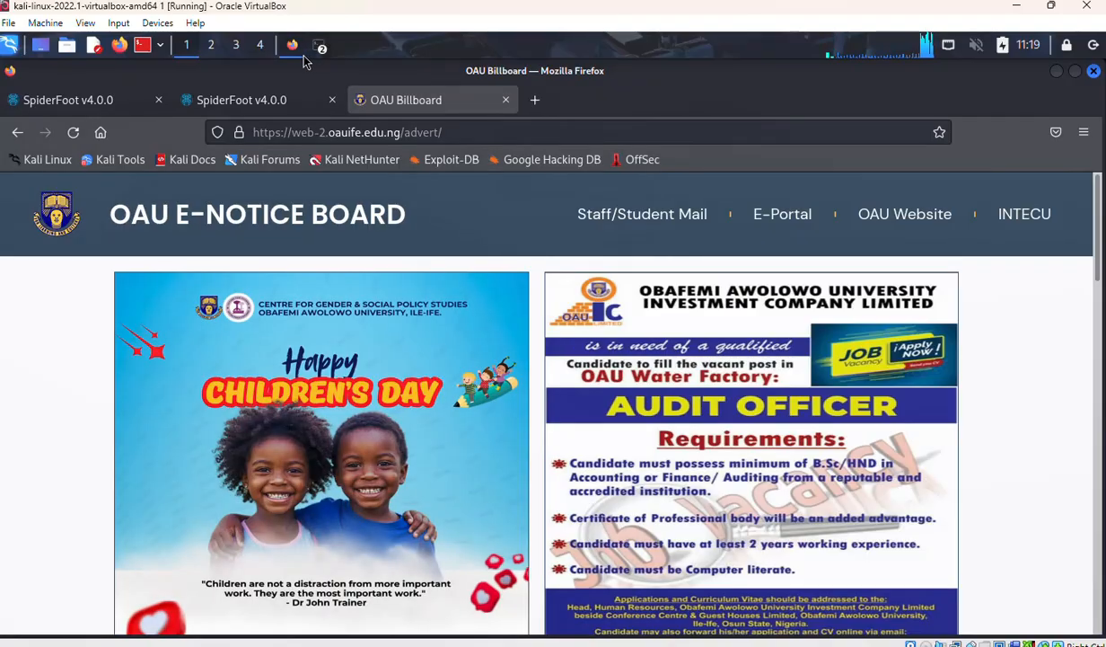
pyautogui.click(321, 47)
pyautogui.click(332, 70)
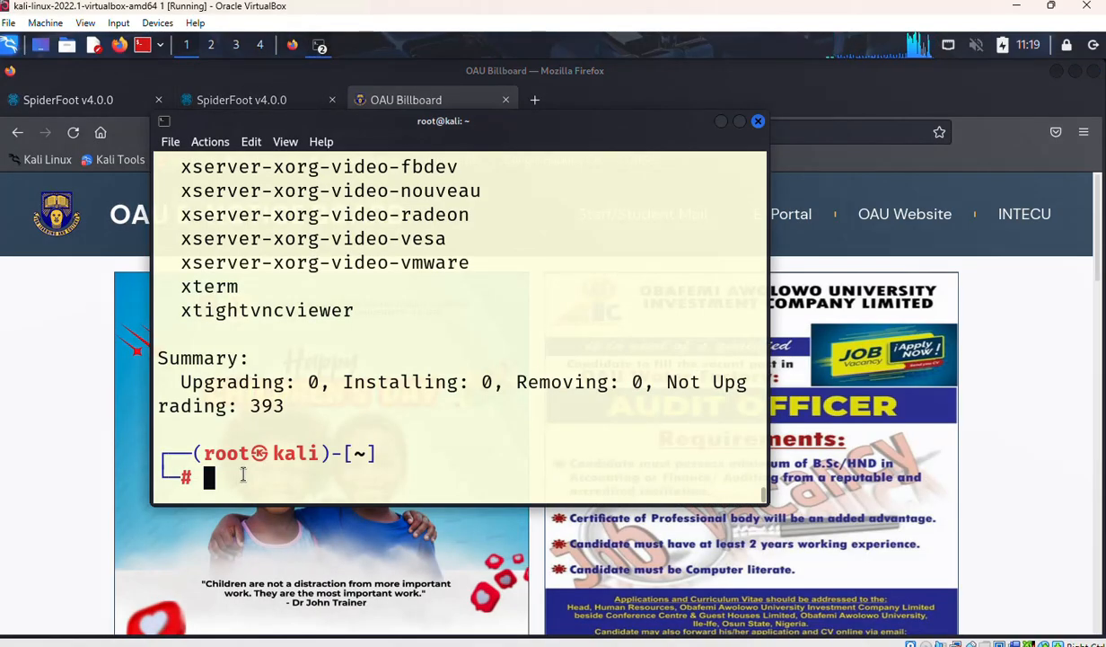
pyautogui.write('reb')
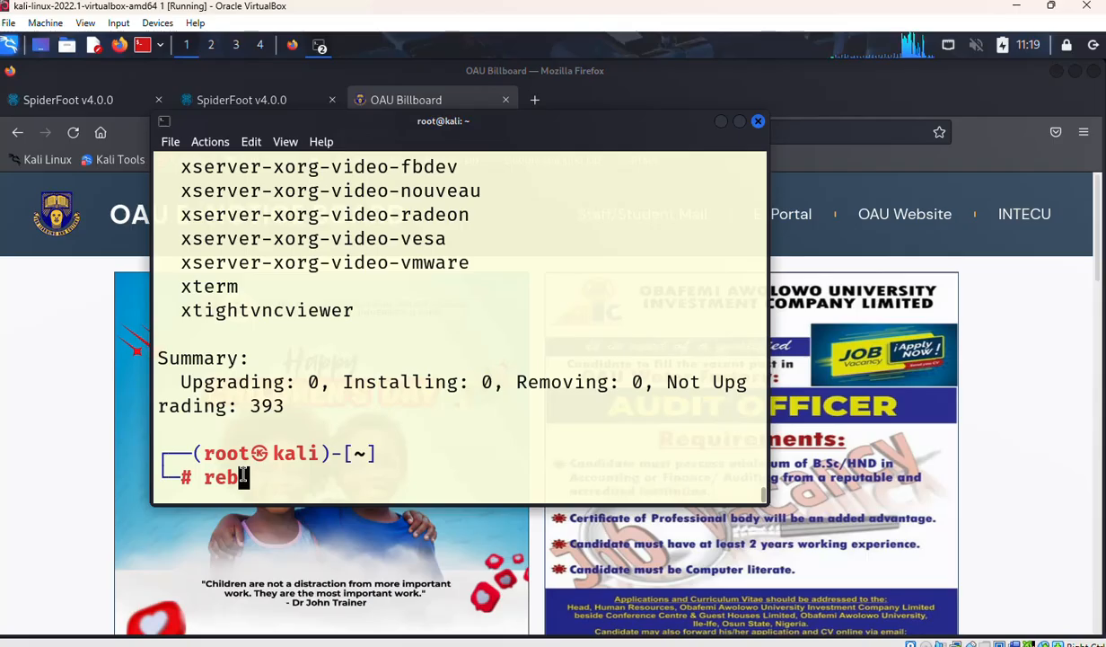
pyautogui.write('oot')
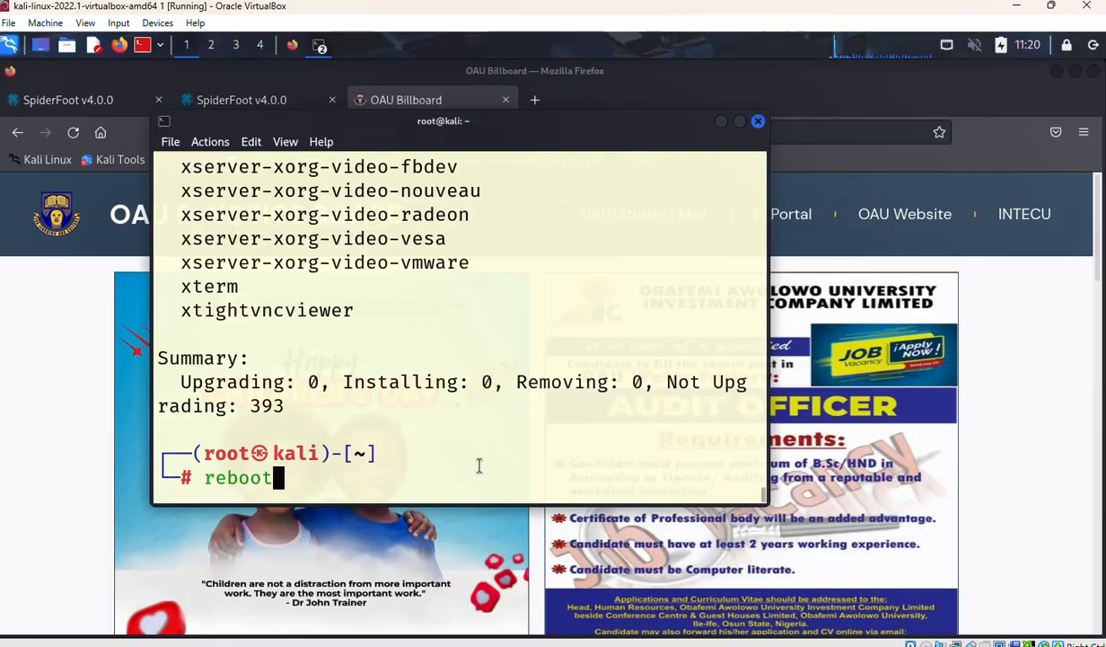
pyautogui.press('BackSpace')
pyautogui.press('BackSpace')
pyautogui.press('BackSpace')
pyautogui.press('BackSpace')
pyautogui.press('BackSpace')
pyautogui.press('BackSpace')
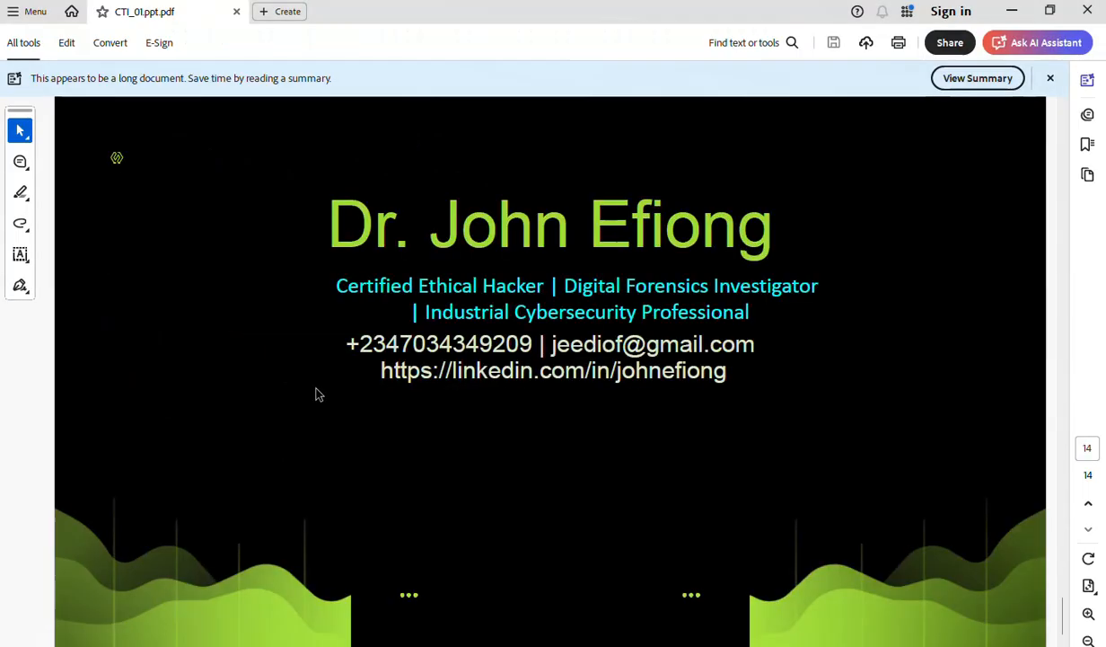
# Step: Switch to CTI_01.ppt.pdf in Acrobat and go back to the "Prepare the Lab" slide
pyautogui.scroll(2, 317, 382)
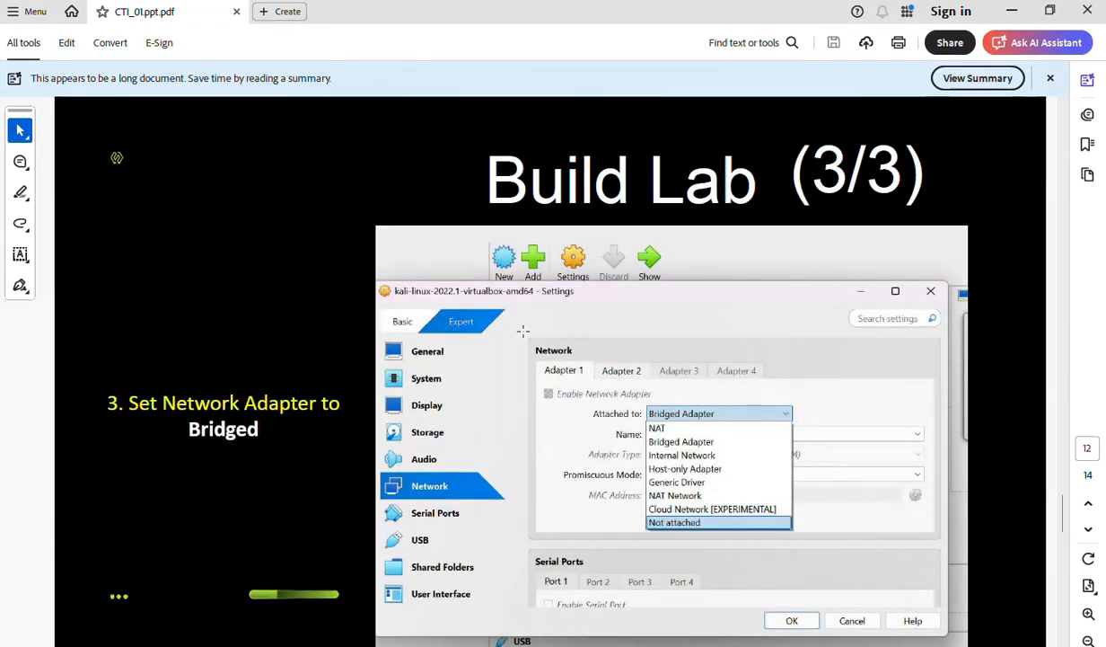
pyautogui.scroll(-1, 561, 322)
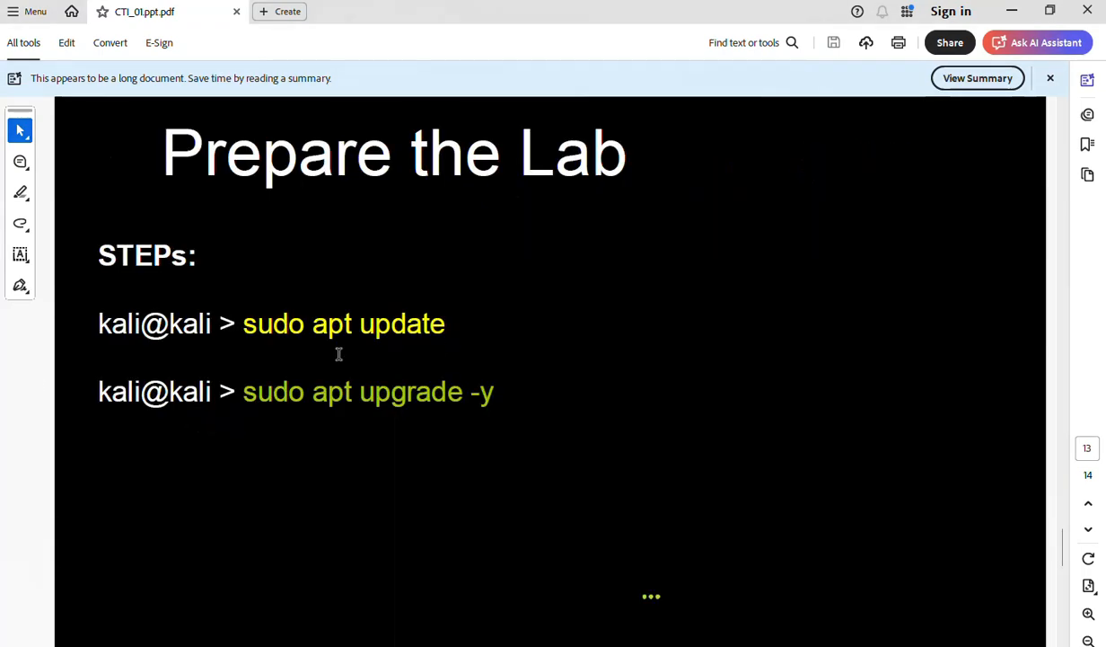